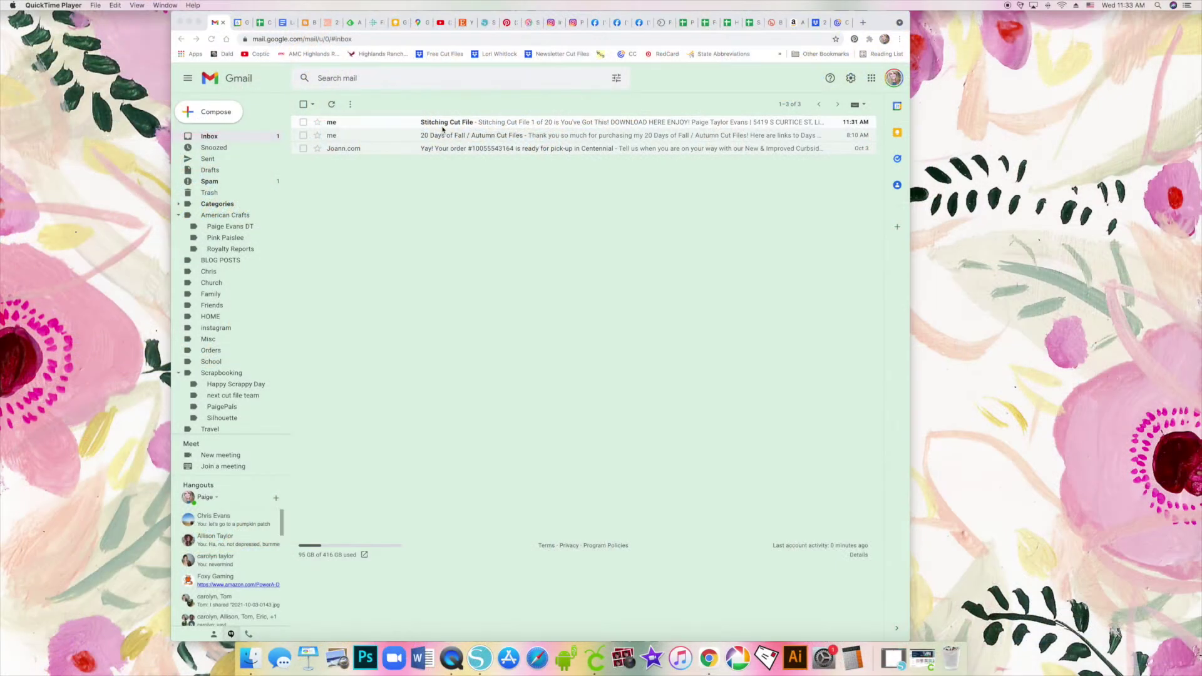
Step: Open the Stitching Cut File email, mark it Looks safe, and follow its DOWNLOAD HERE link
left_click(446, 123)
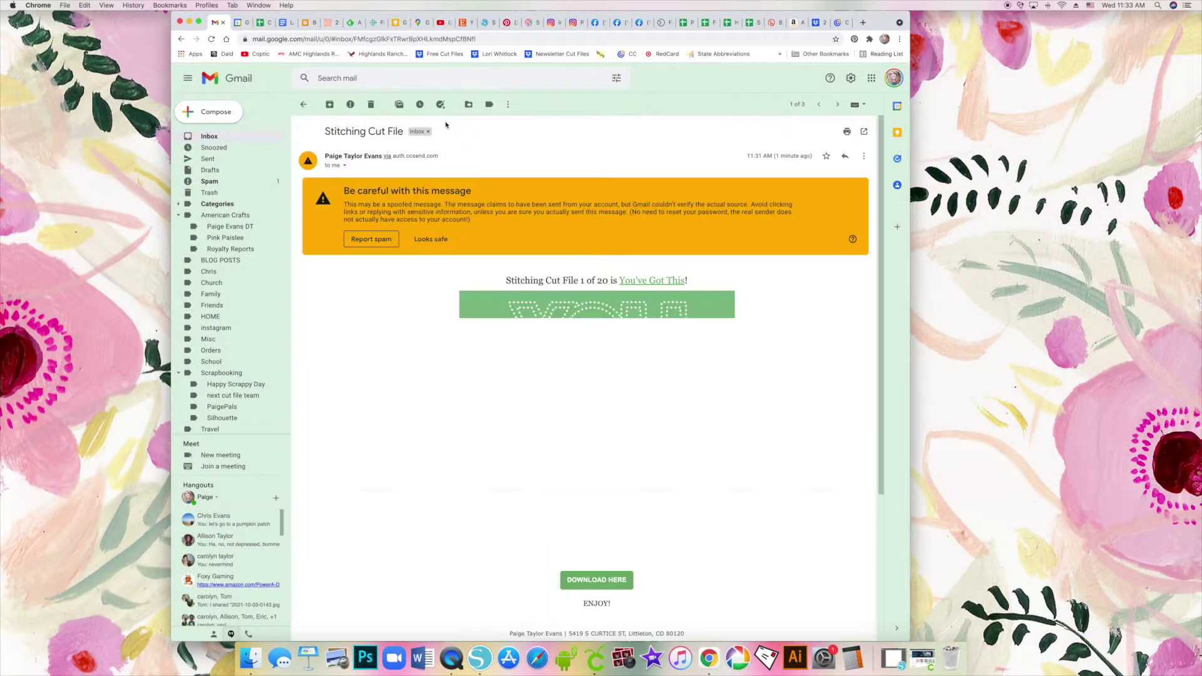
left_click(429, 241)
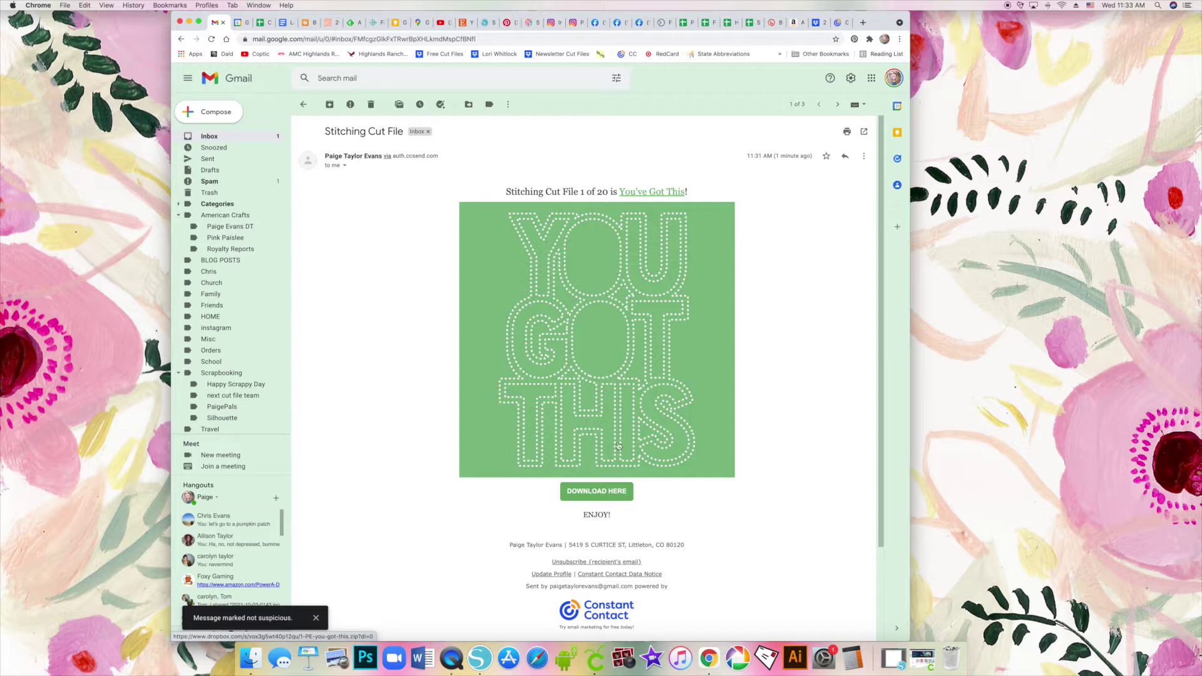
left_click(592, 492)
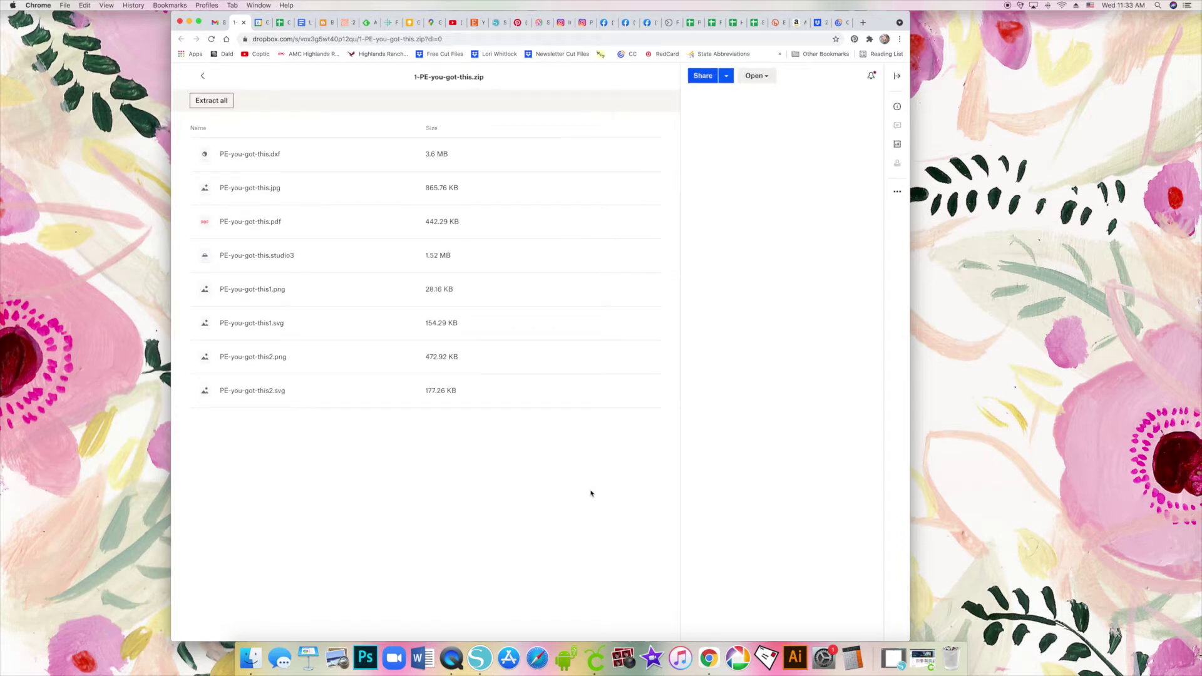
Step: Download 1-PE-you-got-this.zip from Dropbox using the more-actions menu's Download option
left_click(727, 78)
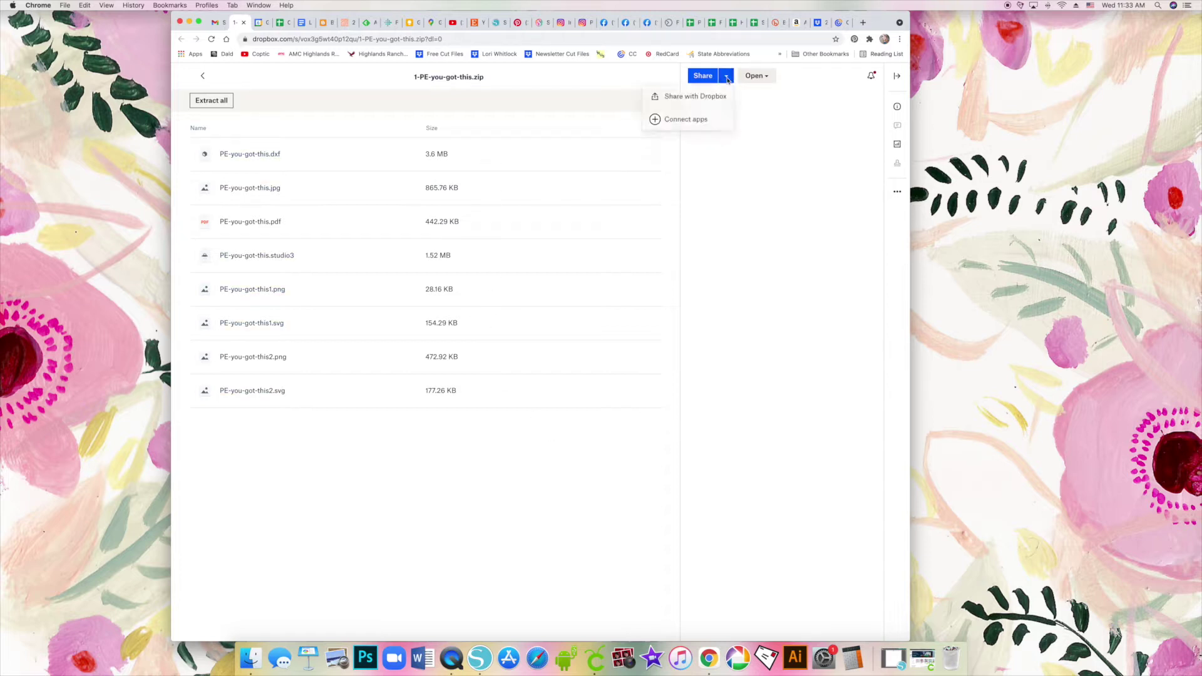
left_click(767, 79)
left_click(767, 80)
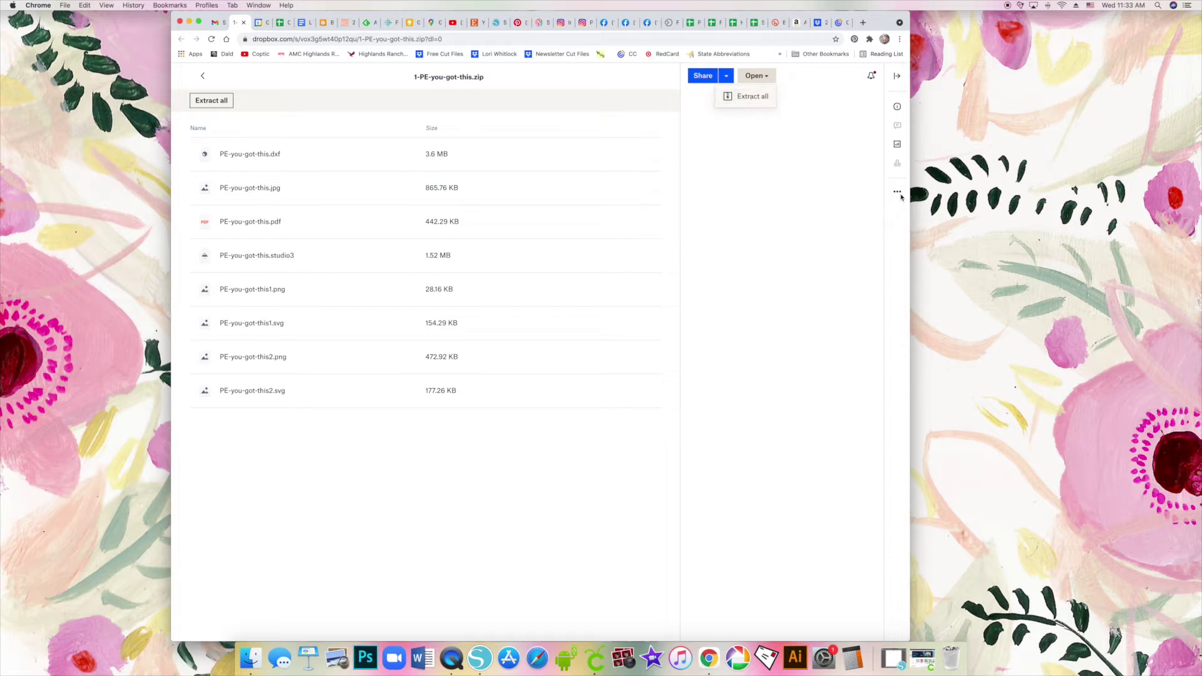
left_click(898, 194)
left_click(899, 195)
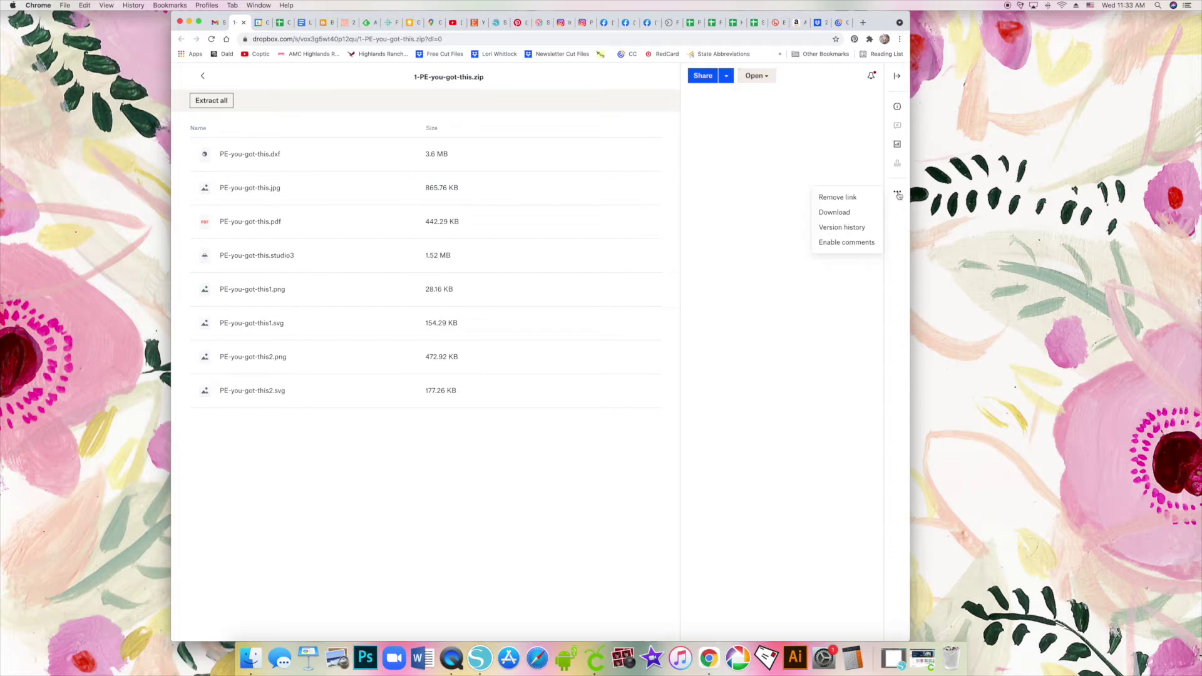
left_click(825, 212)
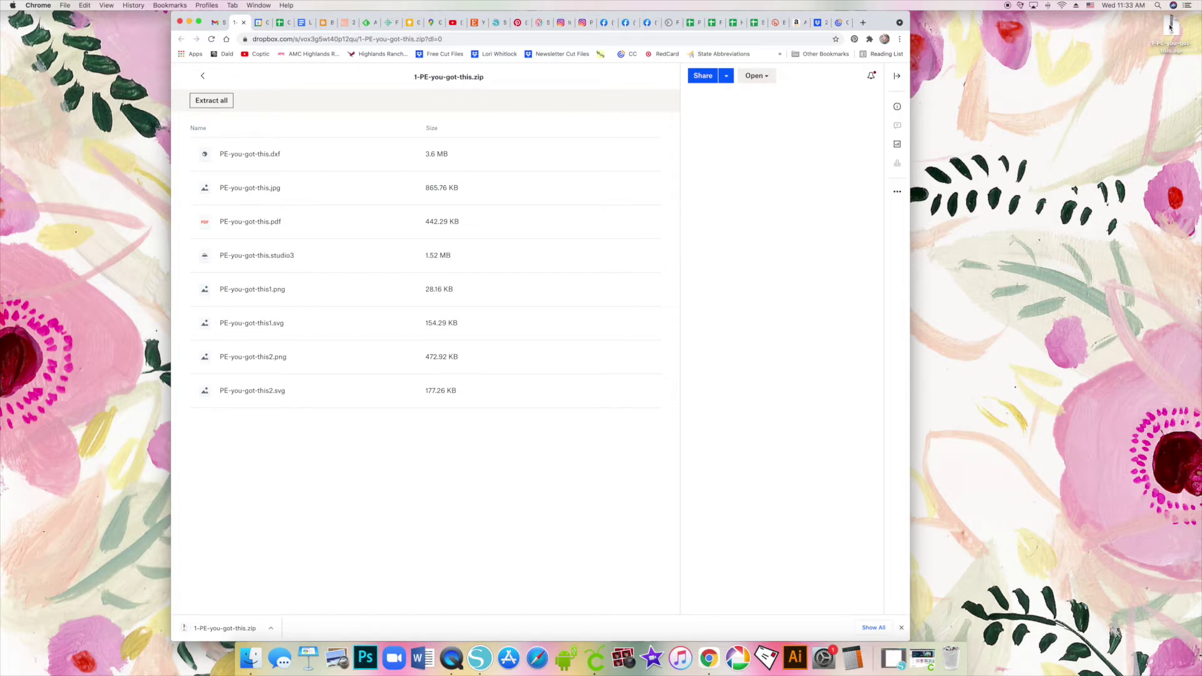
Step: Unzip 1-PE-you-got-this.zip on the Desktop and open PE-you-got-this.studio3 from the extracted folder
double_click(1170, 26)
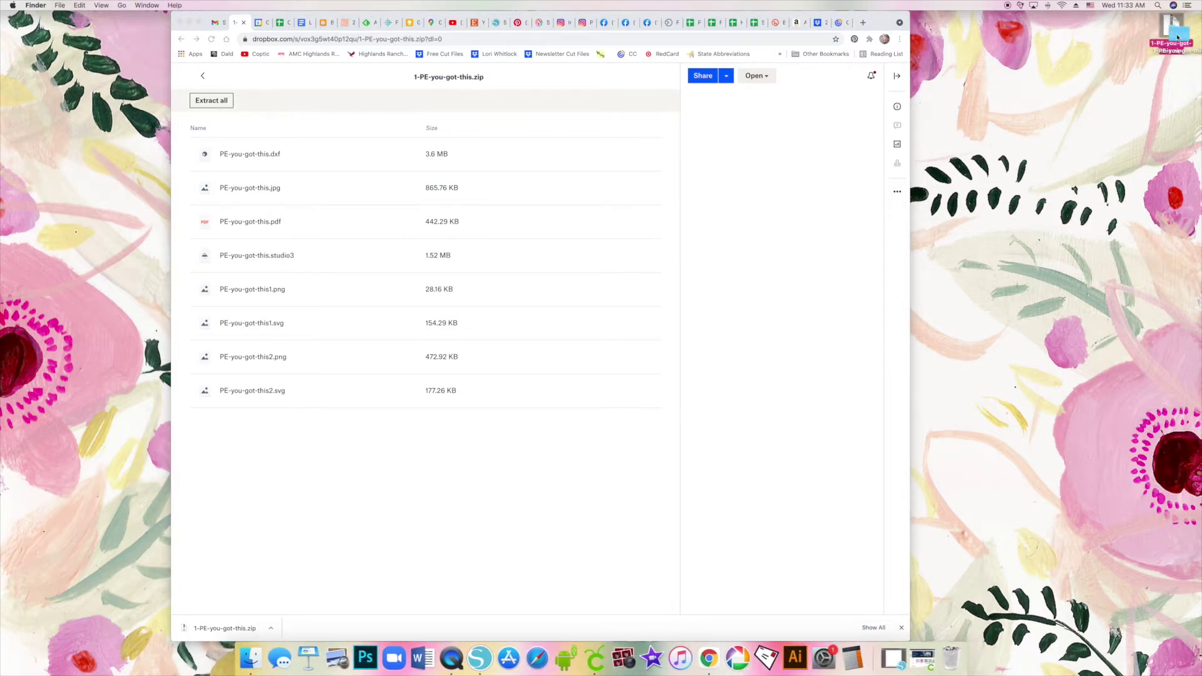
left_click_drag(1178, 37, 1159, 73)
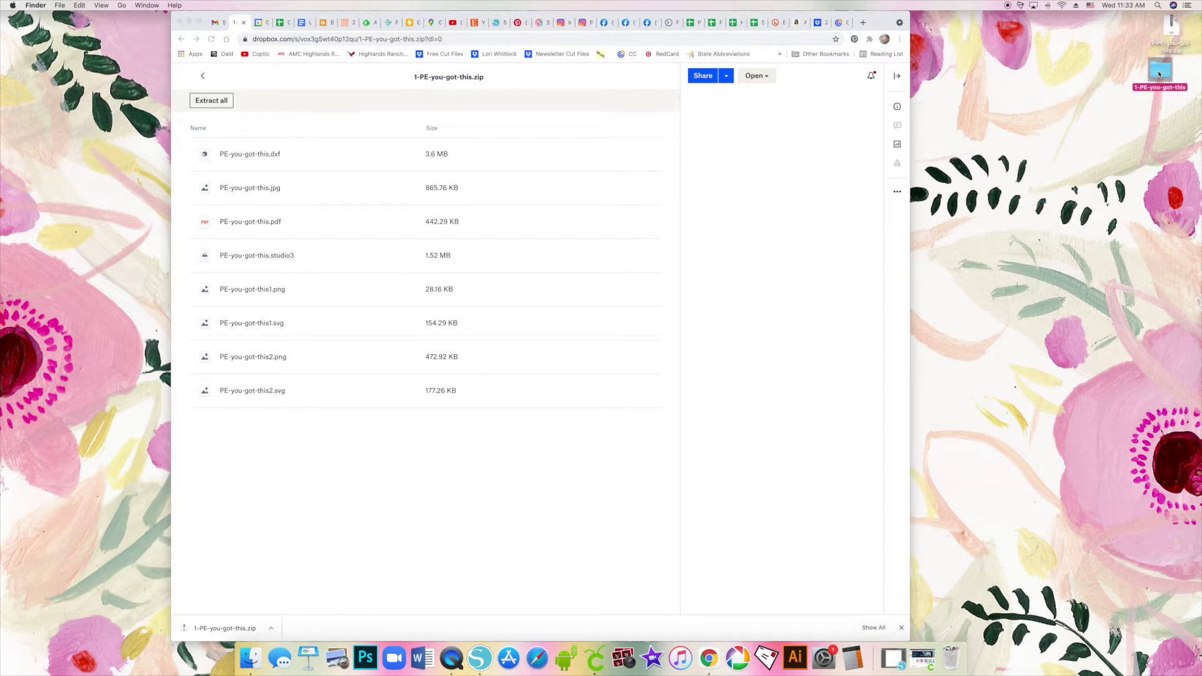
double_click(1159, 74)
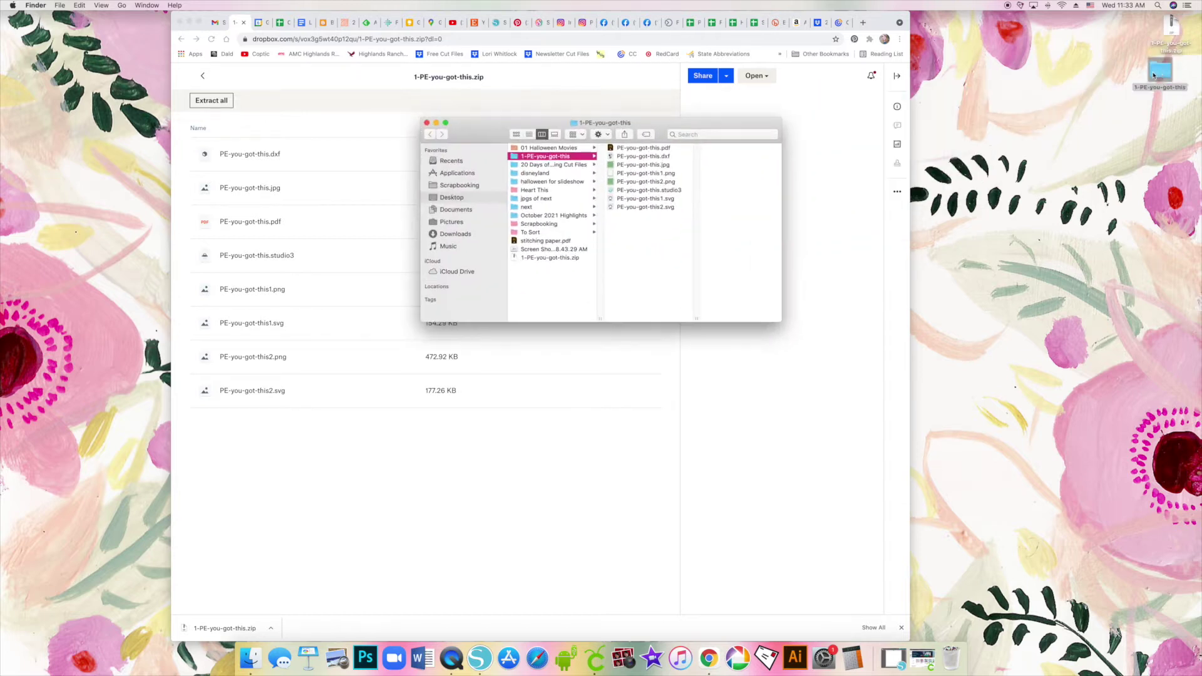
left_click_drag(631, 125, 985, 166)
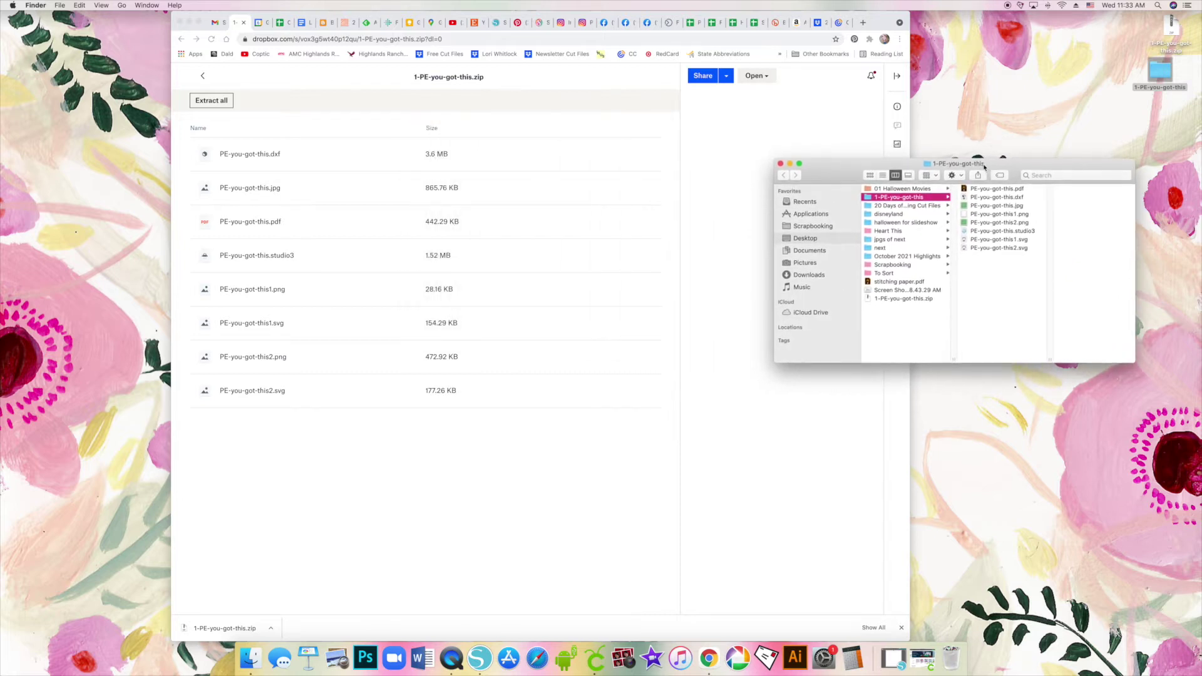
double_click(984, 231)
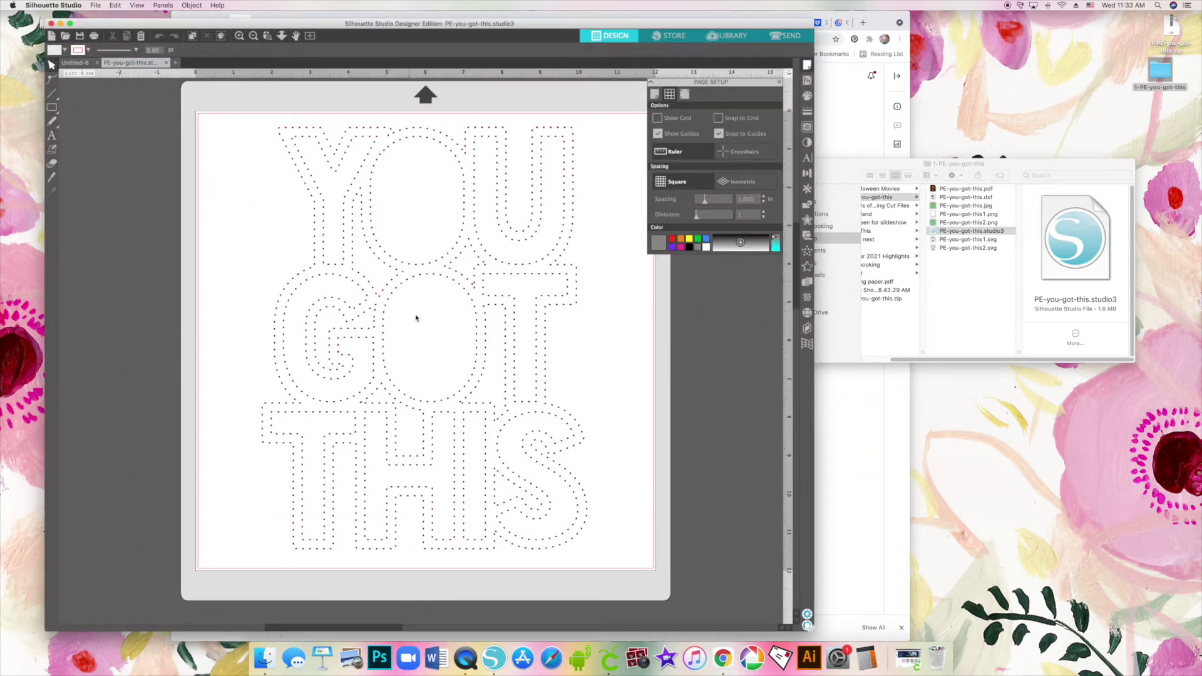
Step: Set the cut material to Cardstock, Textured - Heavy (80lb) and the tool to Ratchet Blade
left_click(788, 35)
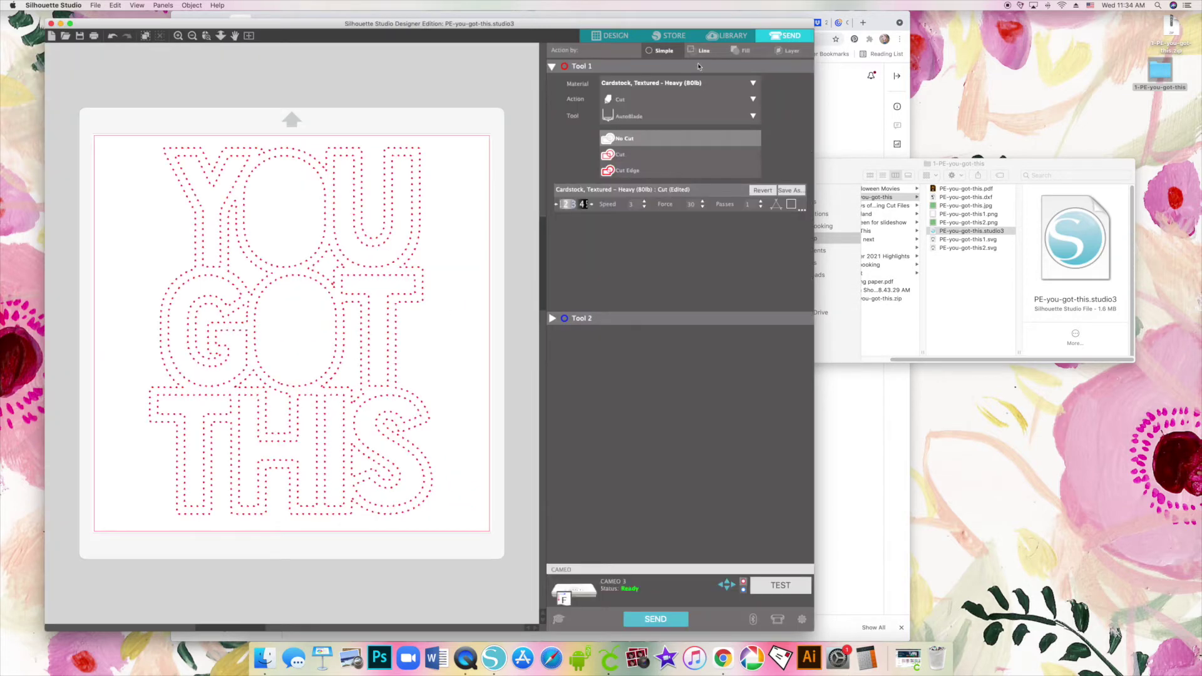
left_click(678, 80)
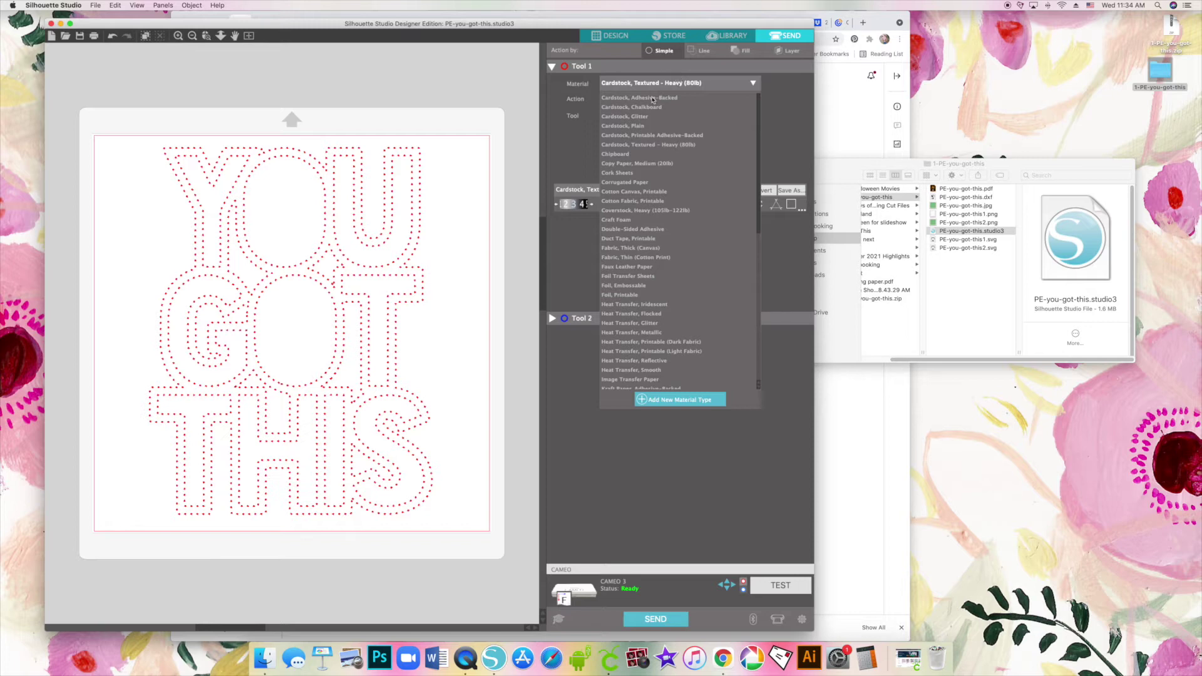
left_click(635, 145)
left_click(631, 117)
left_click(634, 151)
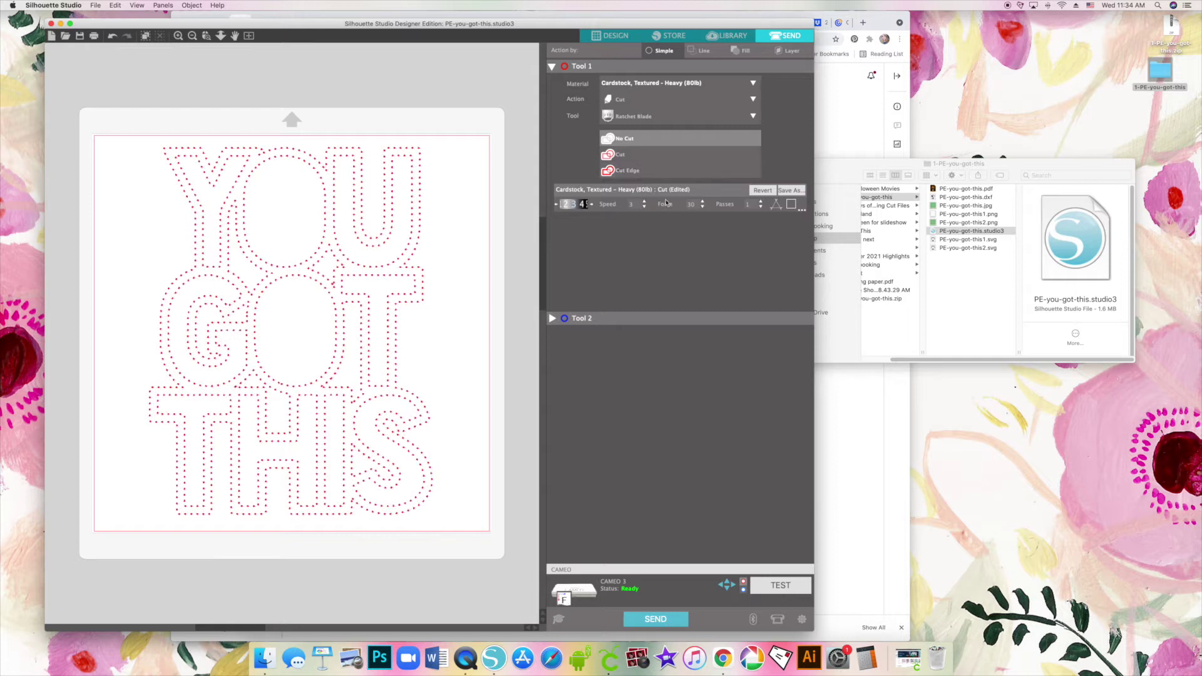
Step: Send the design to the CAMEO 3, then minimize Silhouette Studio
left_click(653, 620)
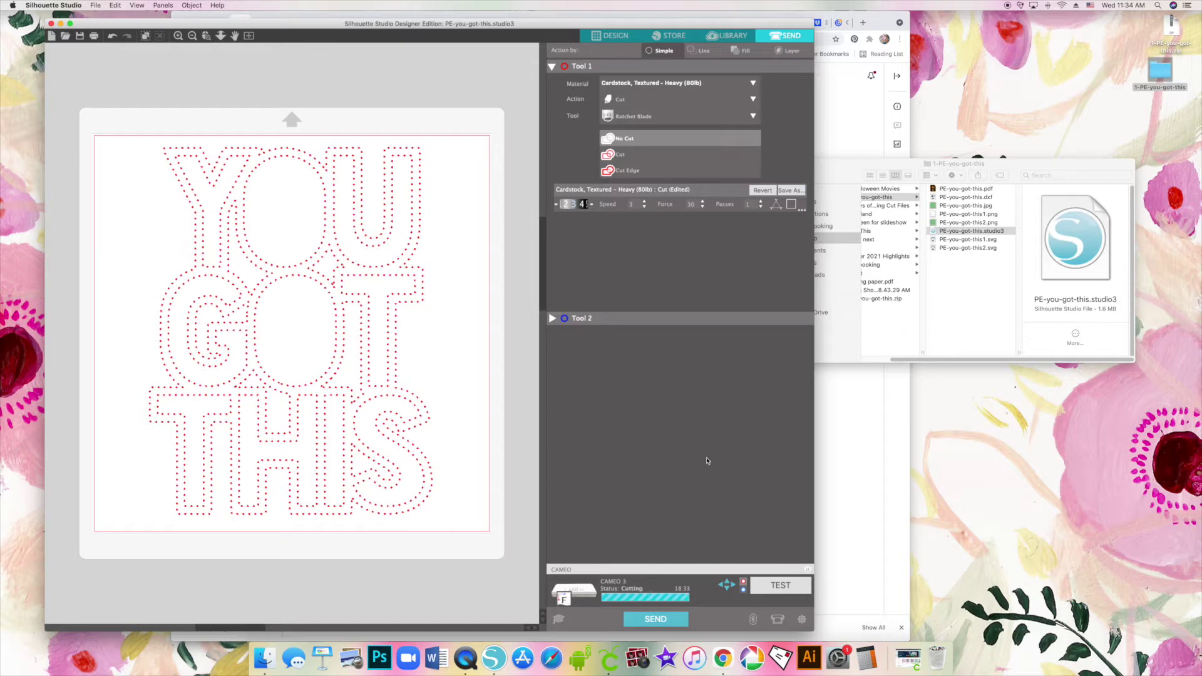
left_click(61, 23)
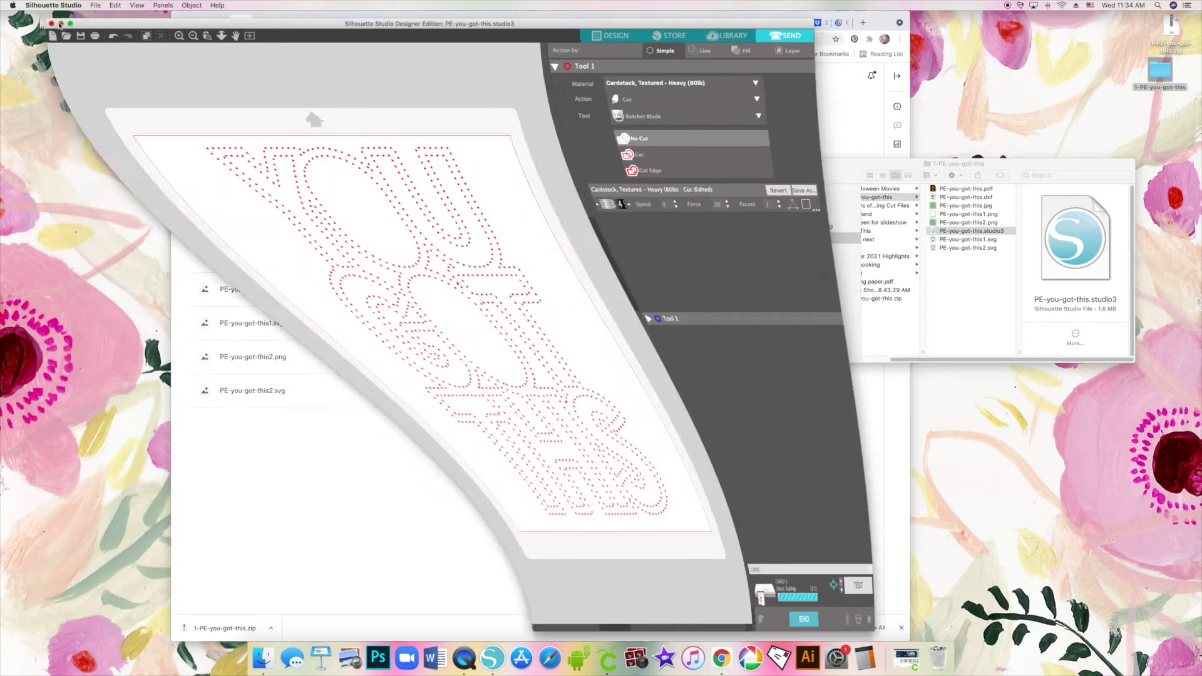
left_click(971, 231)
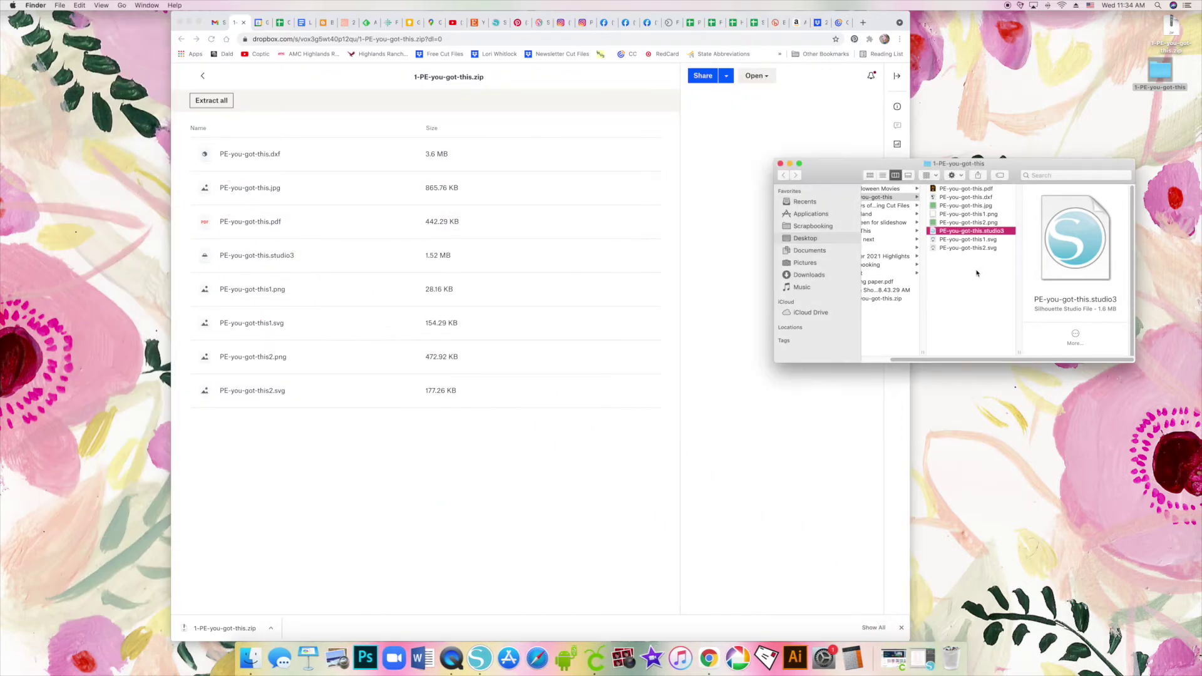
Step: Restore and enlarge the Cricut Design Space window, then start a new blank project
left_click(894, 658)
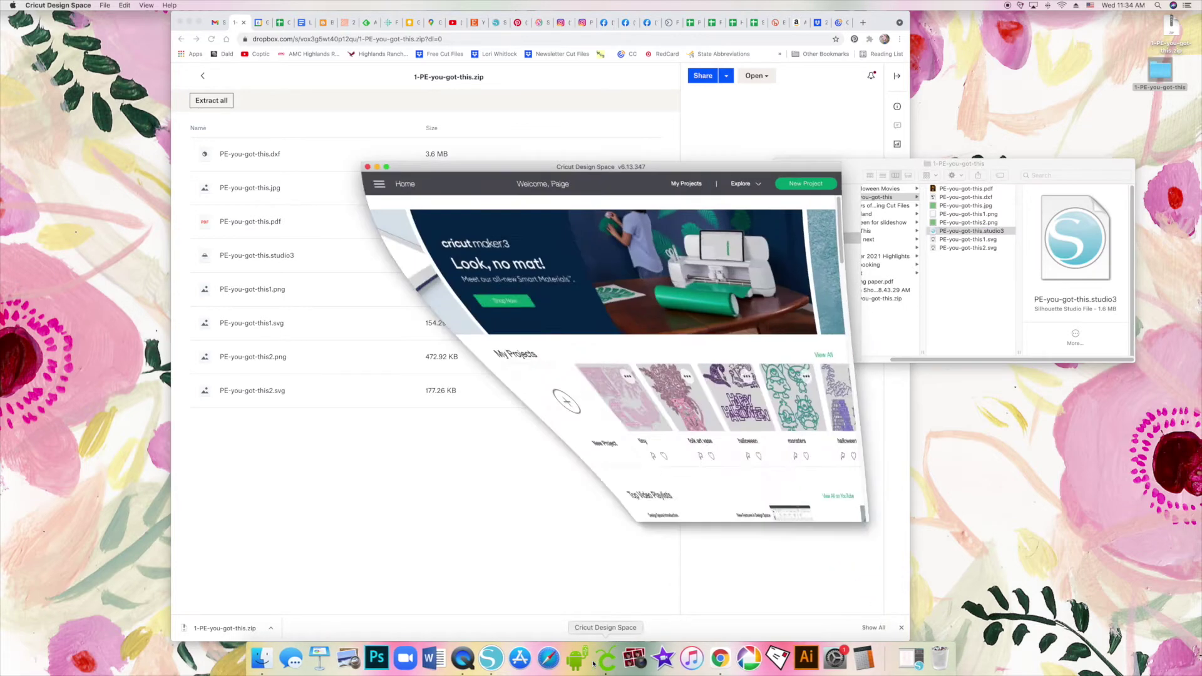
left_click_drag(561, 160, 332, 34)
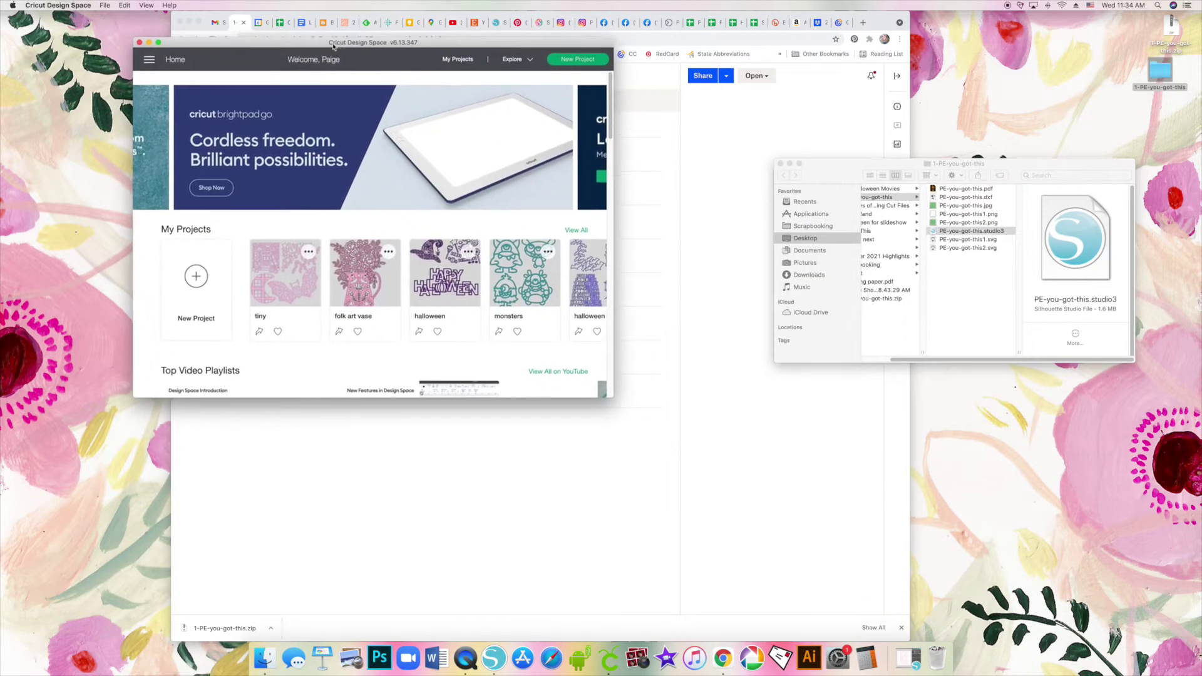
left_click_drag(613, 391, 894, 596)
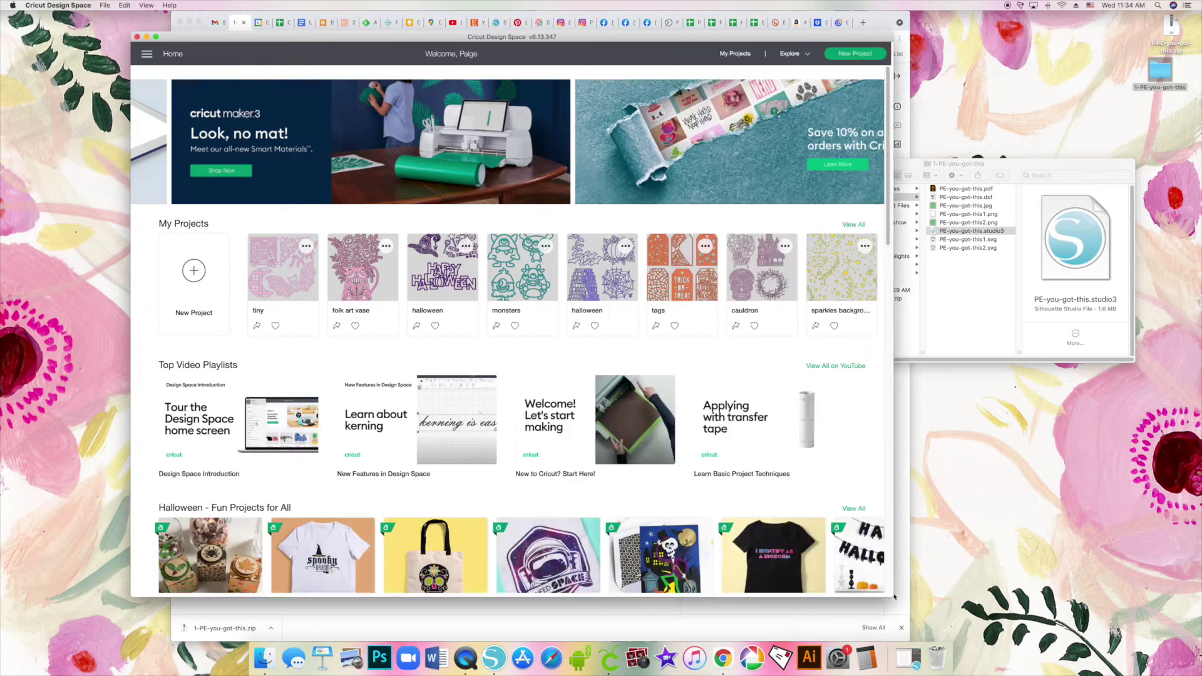
left_click(194, 271)
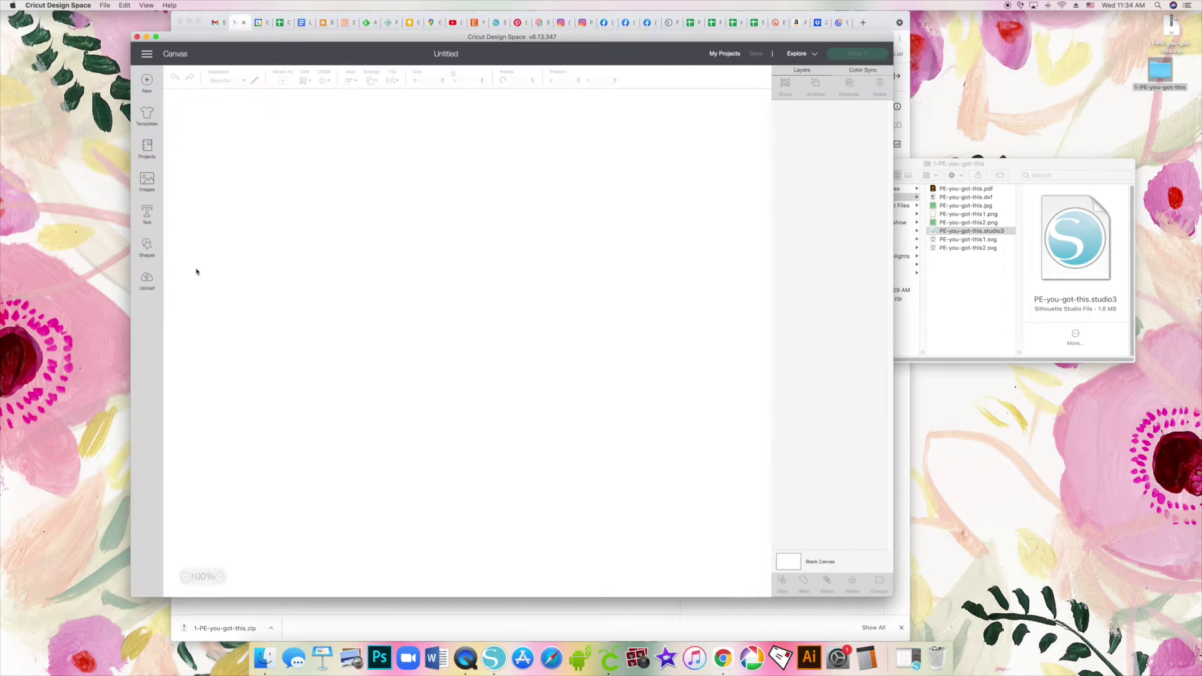
Step: Upload PE-you-got-this1.png by dragging it from Finder into the image upload drop zone
left_click(146, 282)
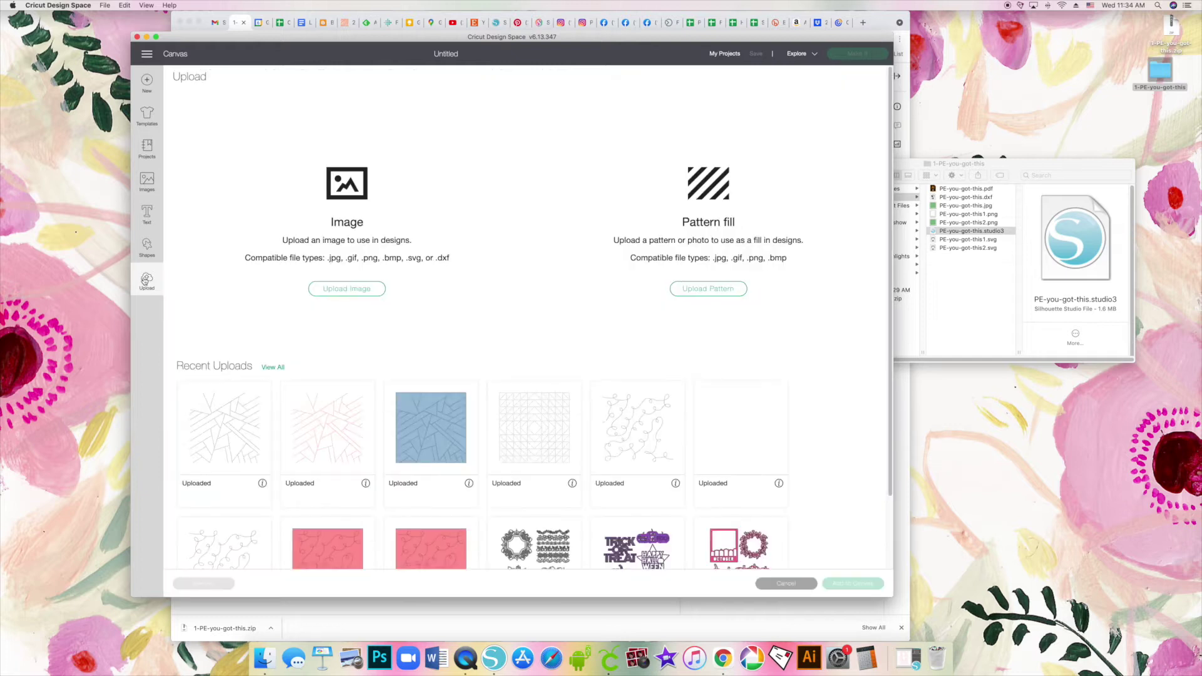
left_click(345, 289)
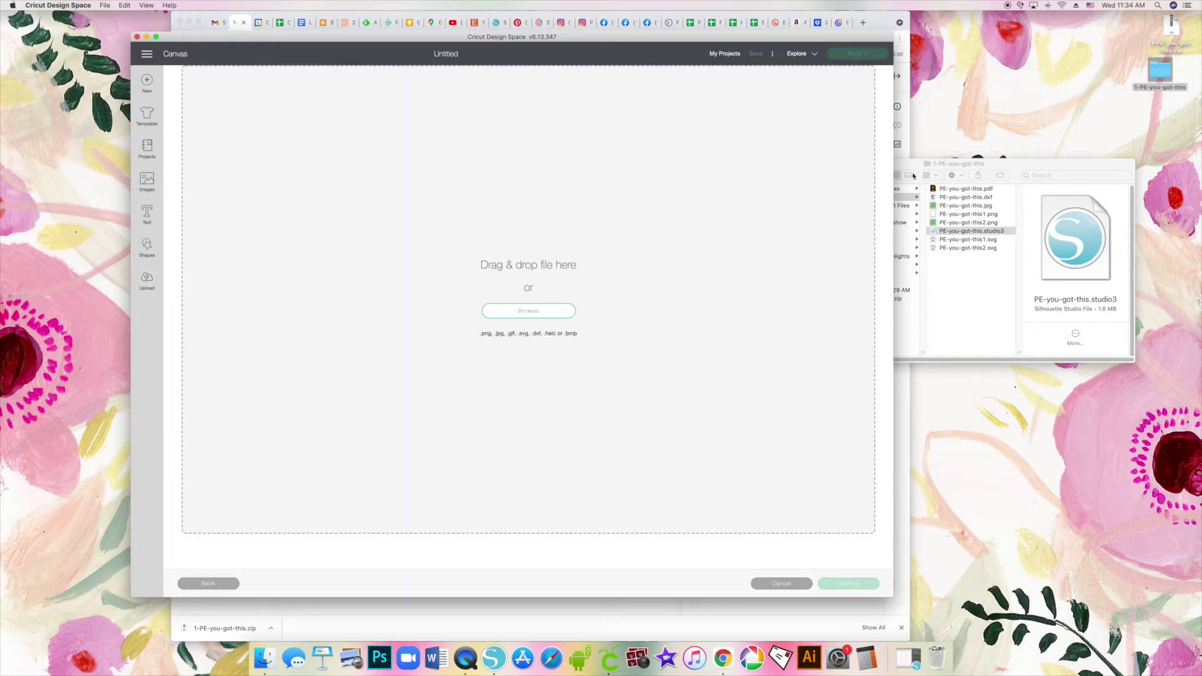
left_click(985, 217)
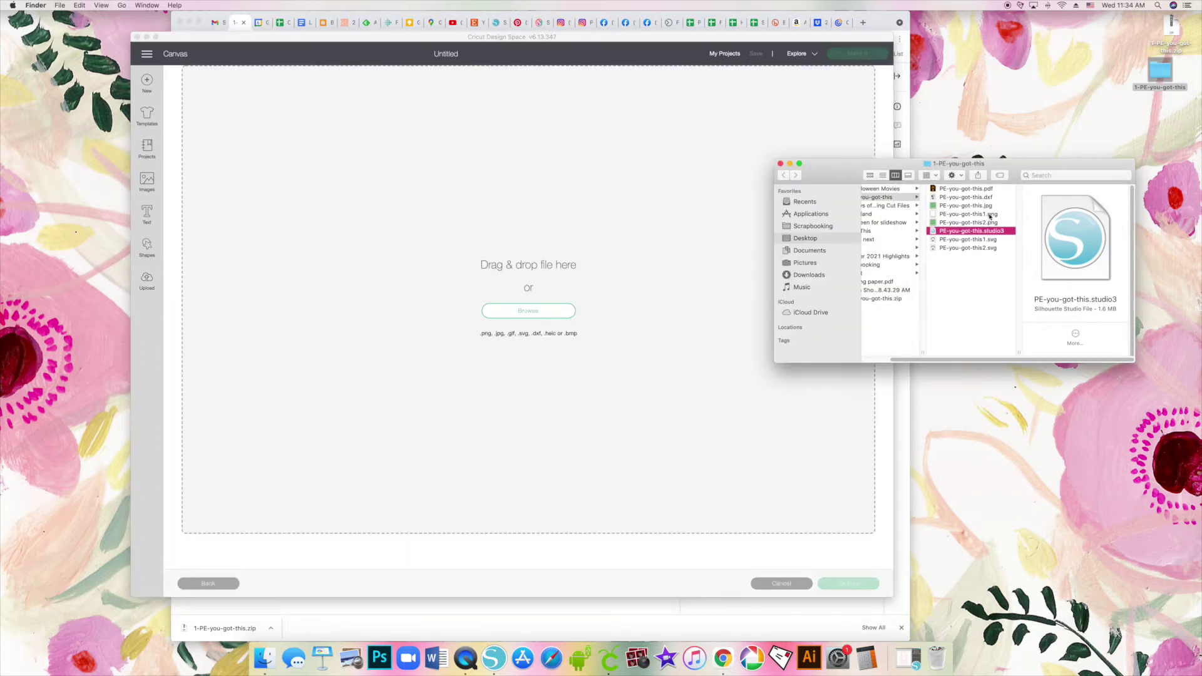
left_click(990, 216)
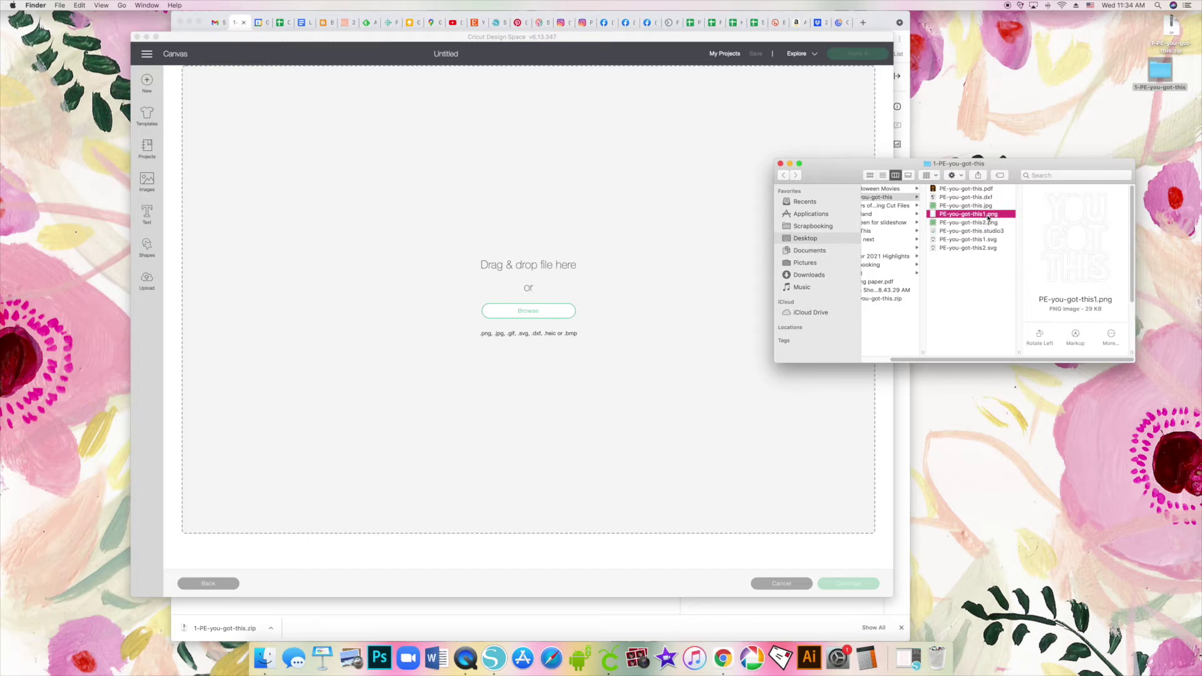
left_click_drag(989, 217, 583, 311)
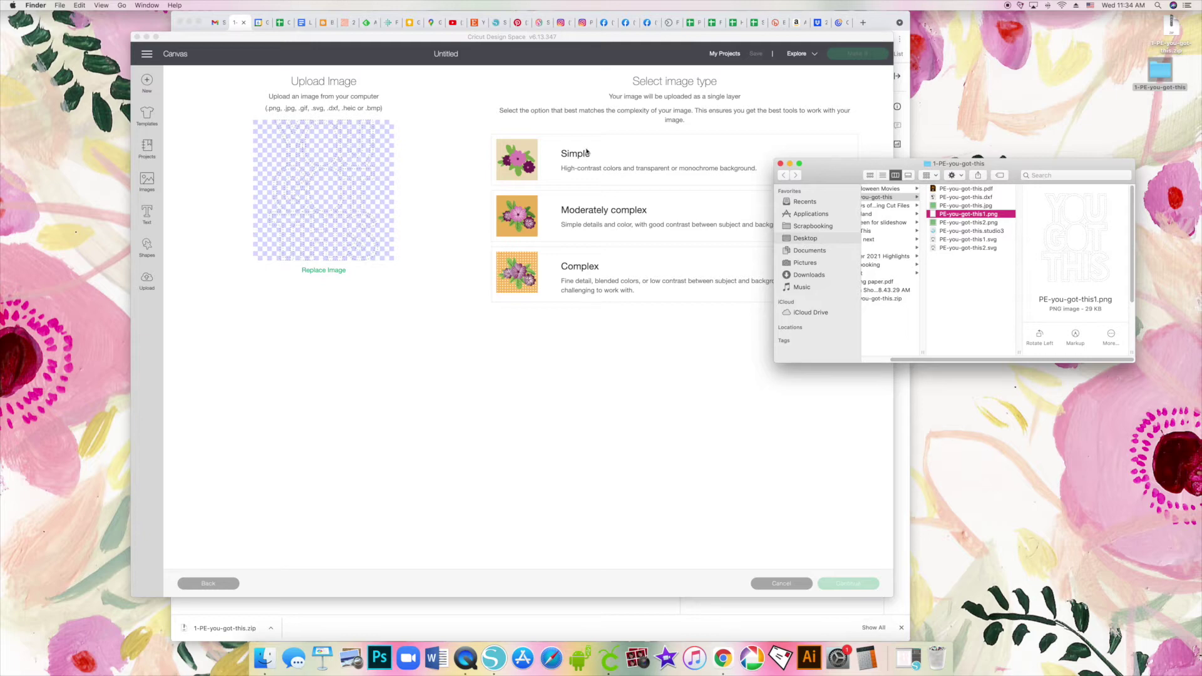
Step: Upload PE-you-got-this1.png as a Simple image with no cleanup, saved as a Cut Image
left_click(574, 128)
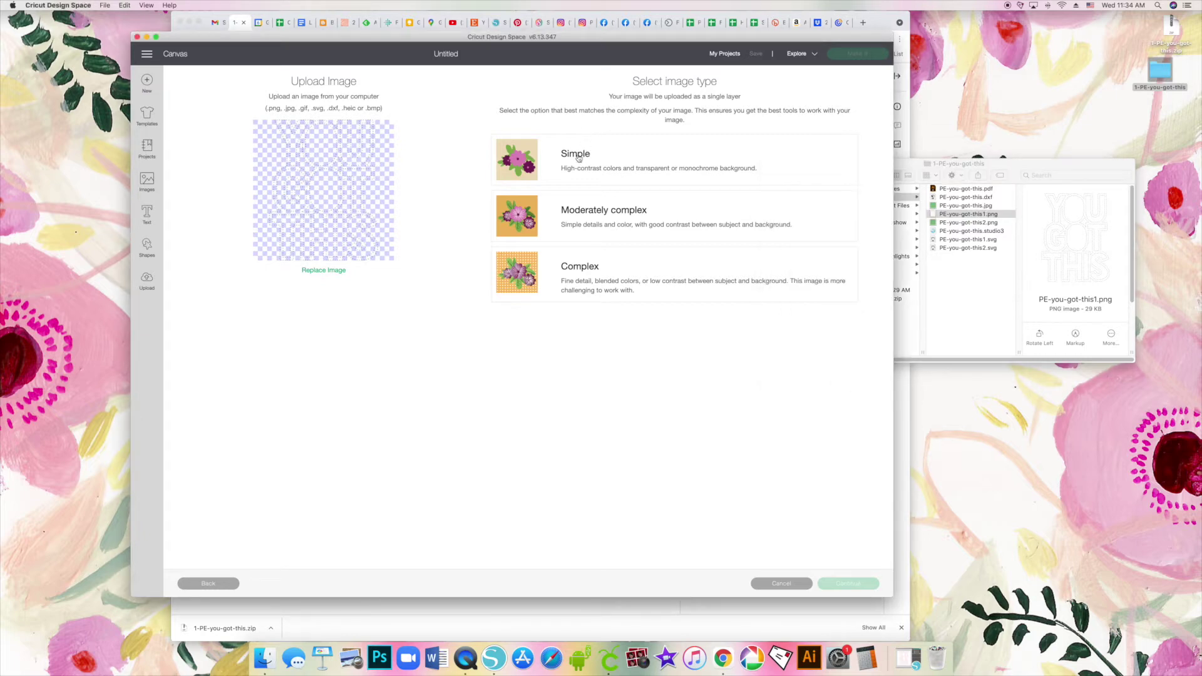
left_click(578, 158)
left_click(836, 585)
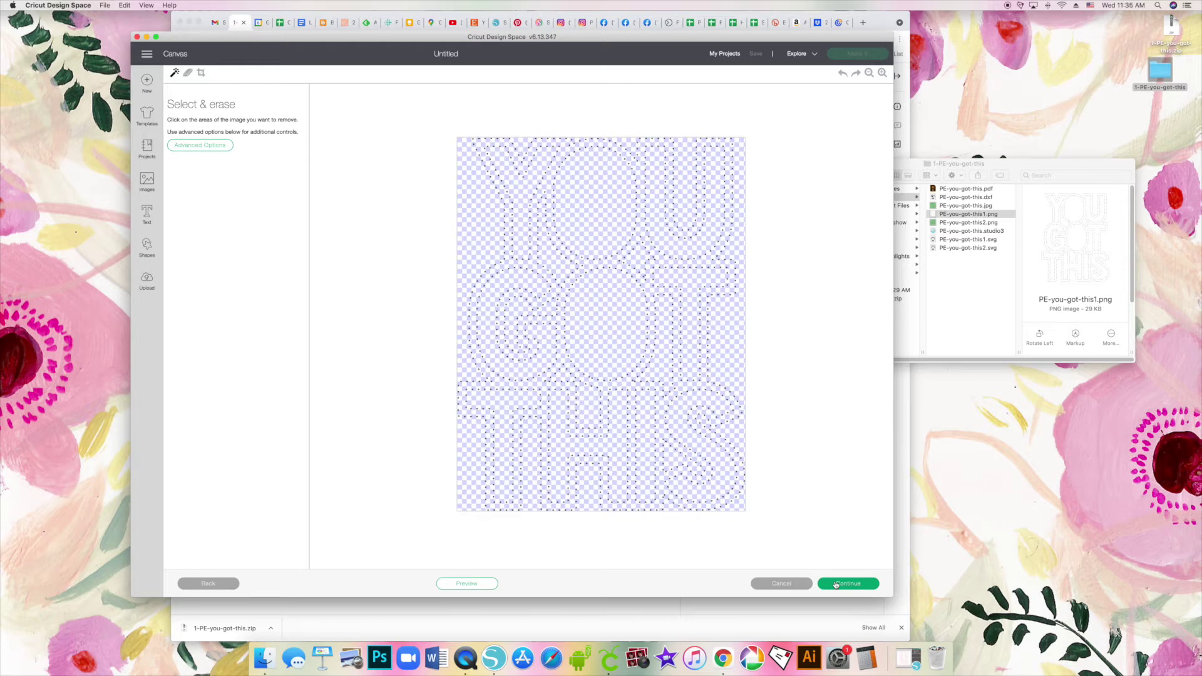
left_click(836, 584)
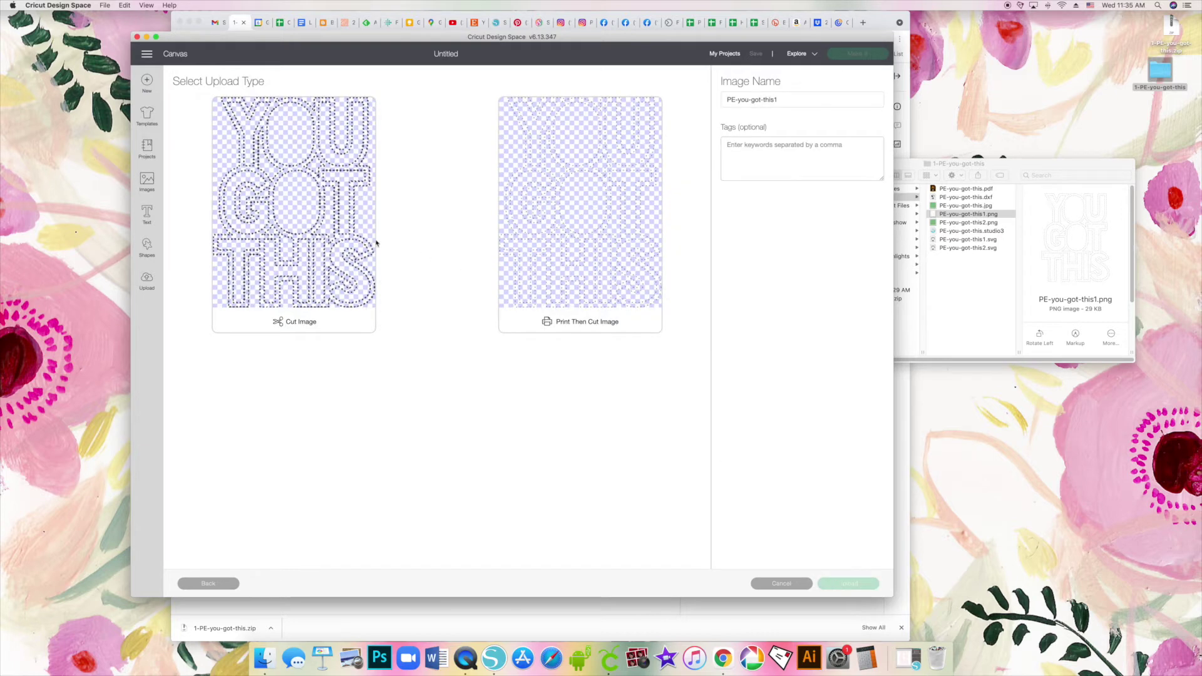
left_click(282, 253)
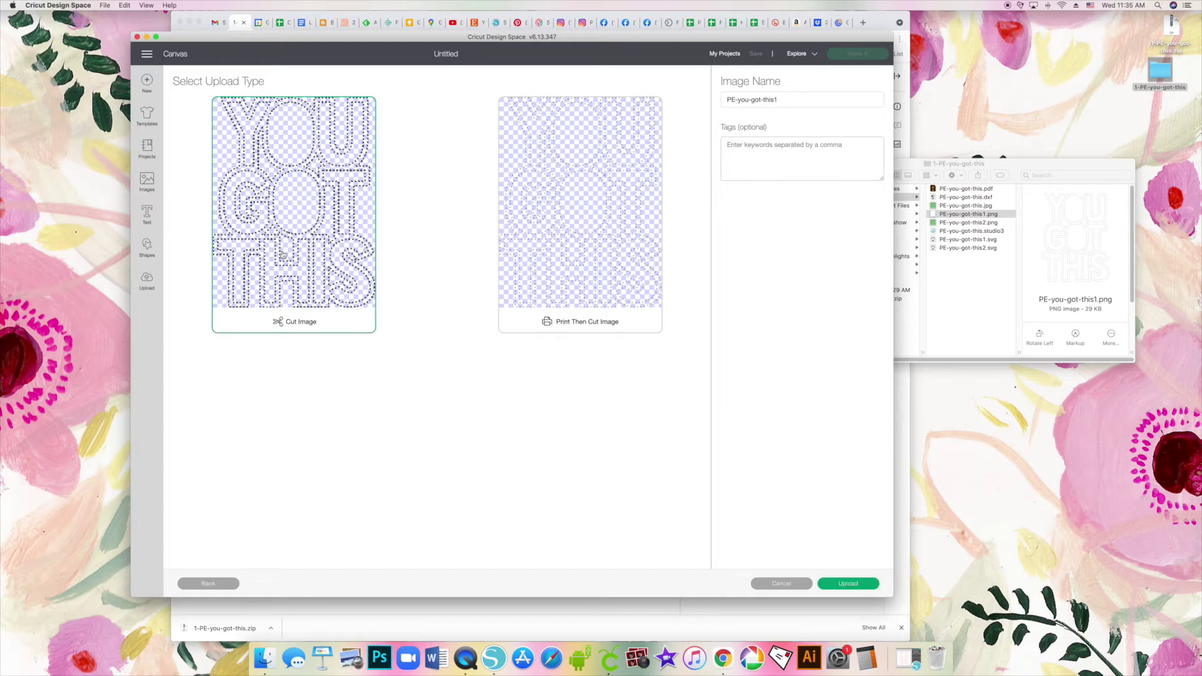
left_click(852, 584)
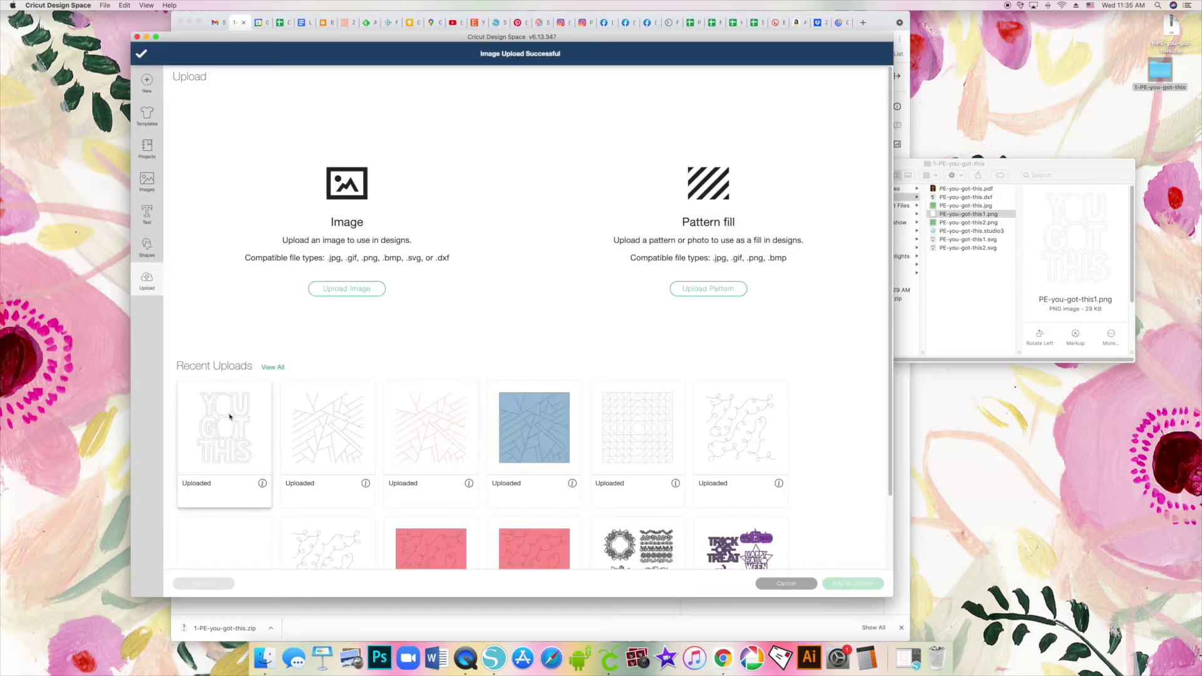
Step: Add the YOU GOT THIS upload to the canvas and lay it on one 12" × 12" mat
left_click(249, 413)
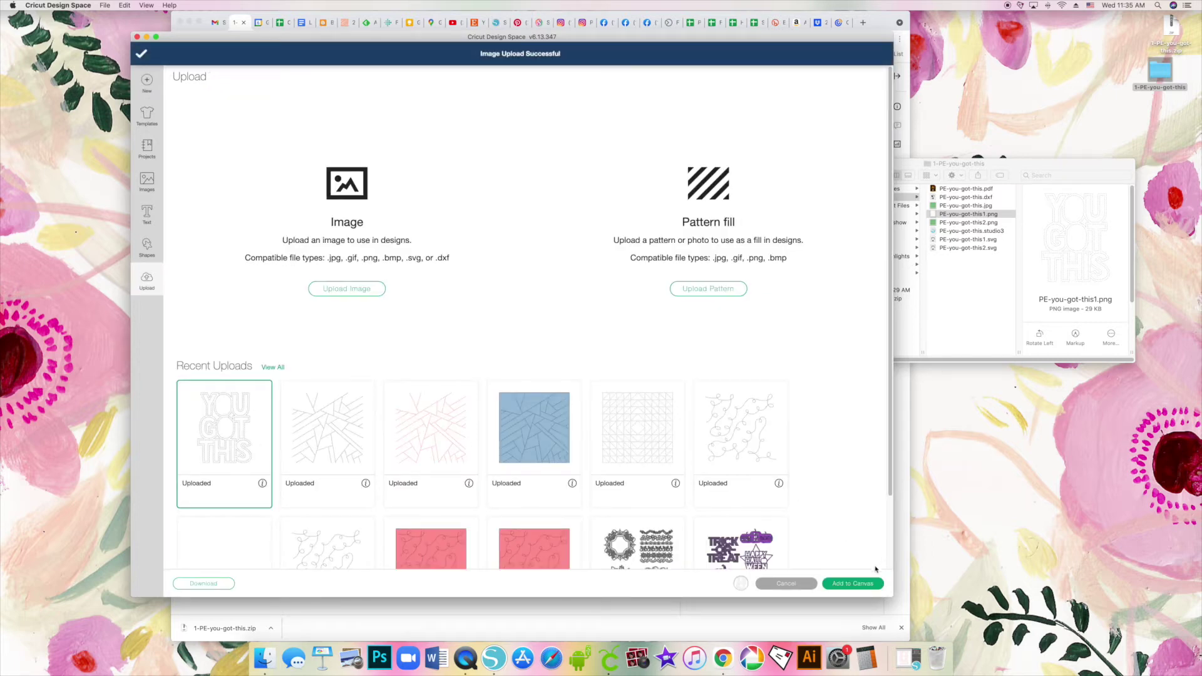
left_click(863, 584)
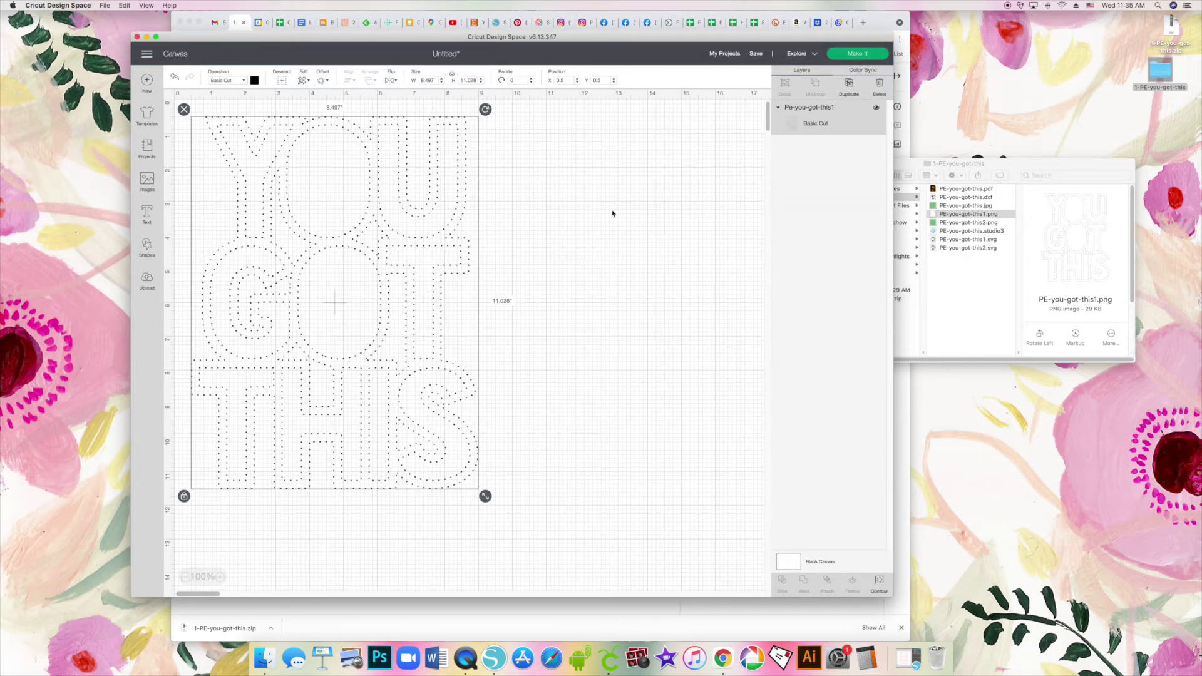
left_click(847, 56)
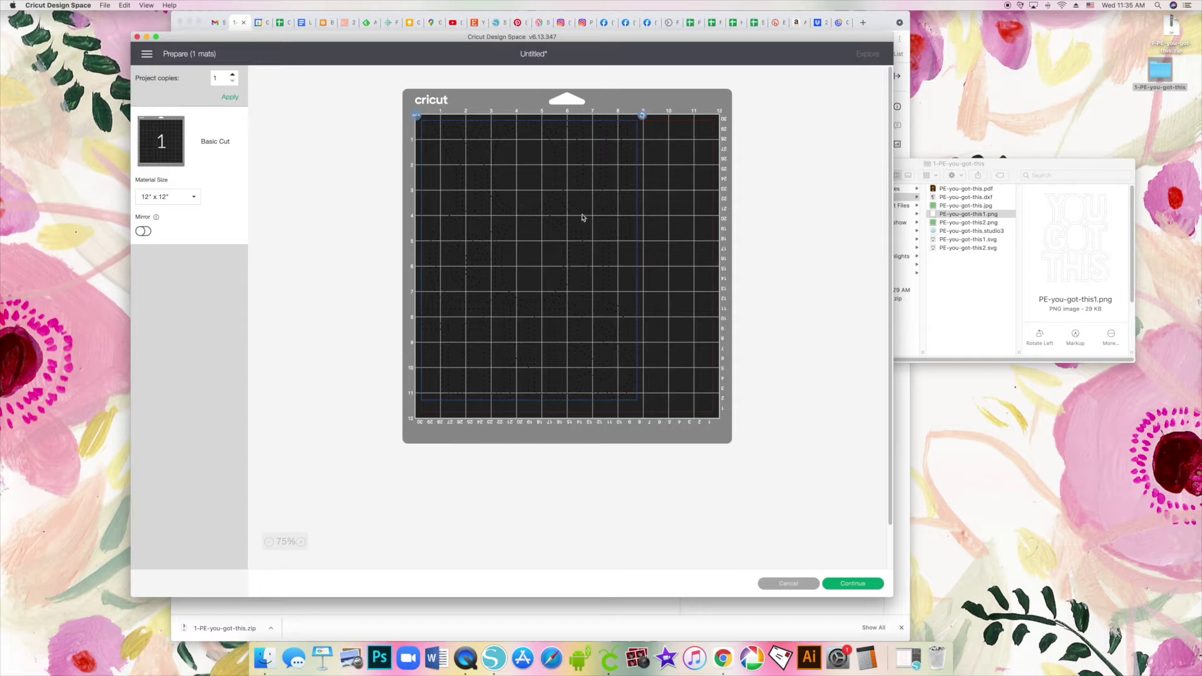
Step: Nudge the design slightly on Mat 1 and continue to cut it with Basic Cut
left_click_drag(617, 219, 620, 218)
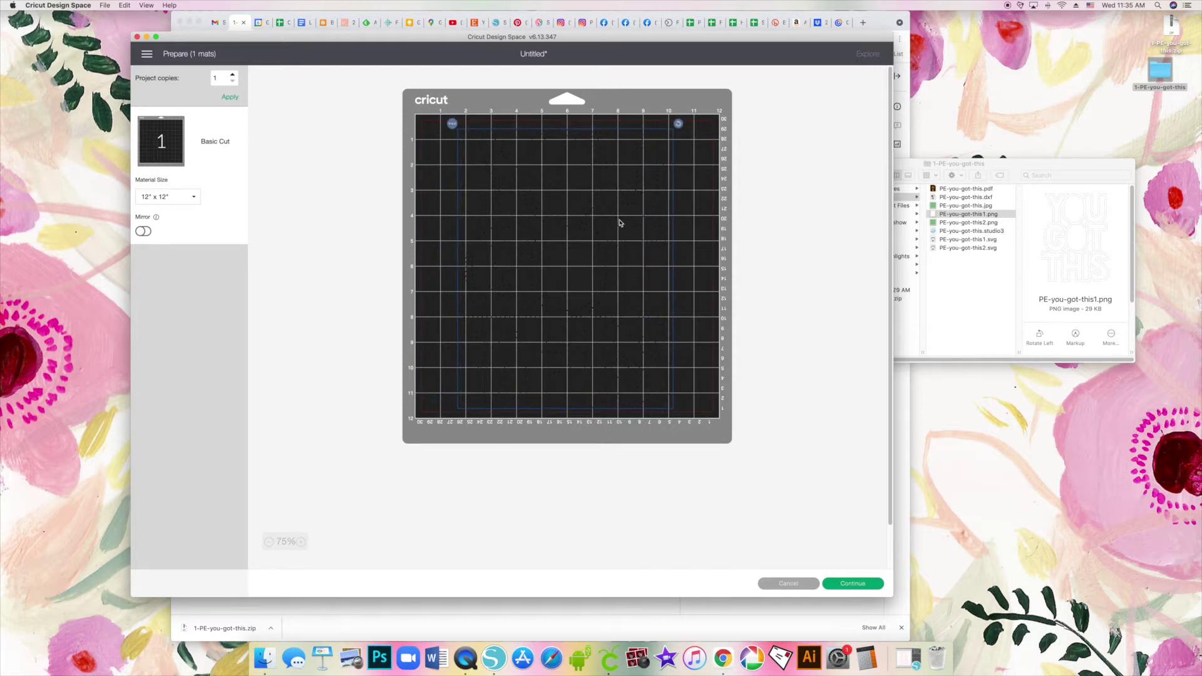
left_click(831, 585)
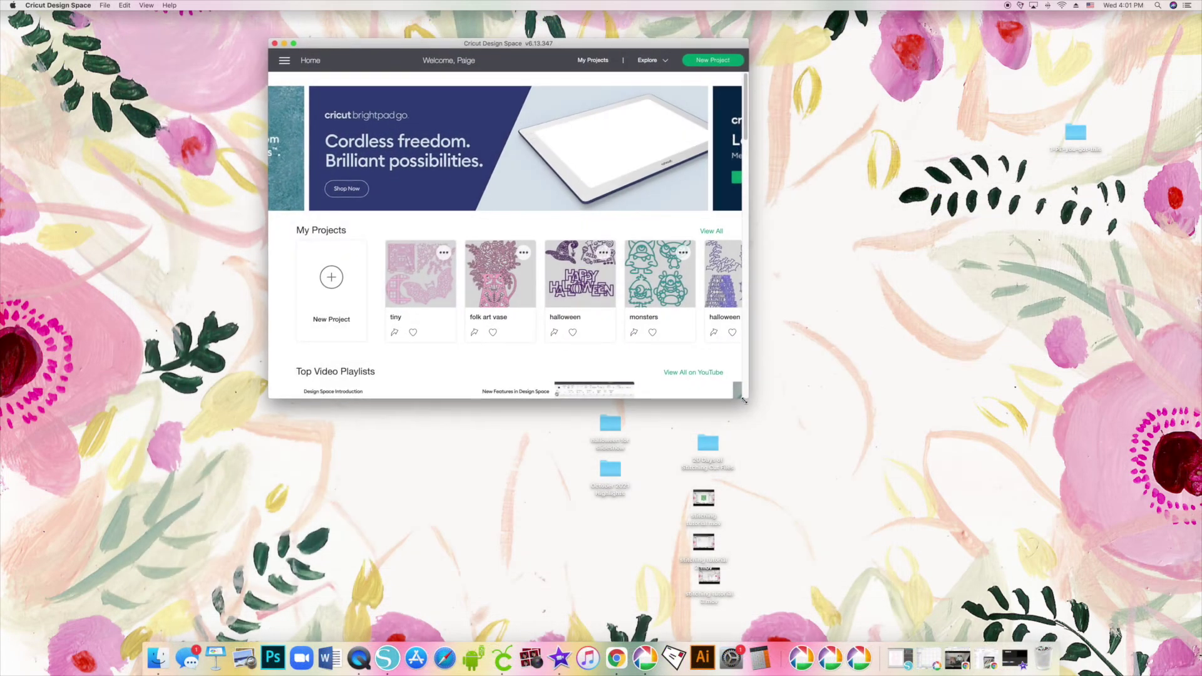
Step: Enlarge Design Space, start a new blank project, and open the 1-PE-you-got-this folder
left_click_drag(744, 401, 932, 618)
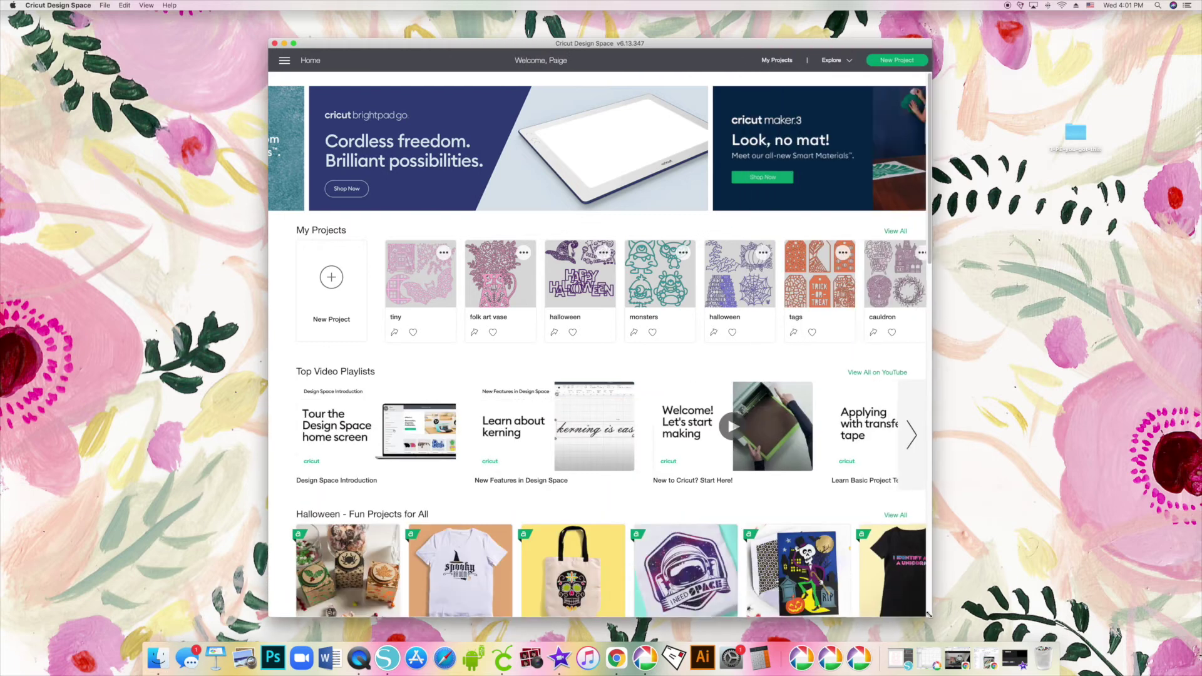
left_click(333, 275)
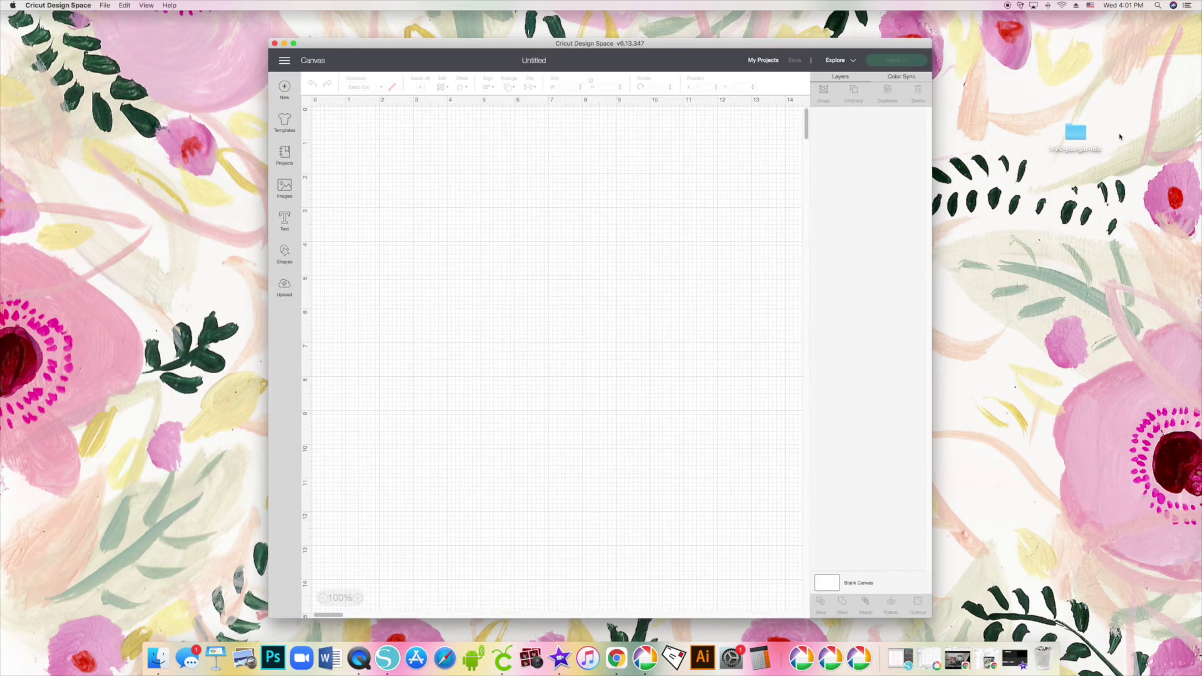
double_click(1076, 132)
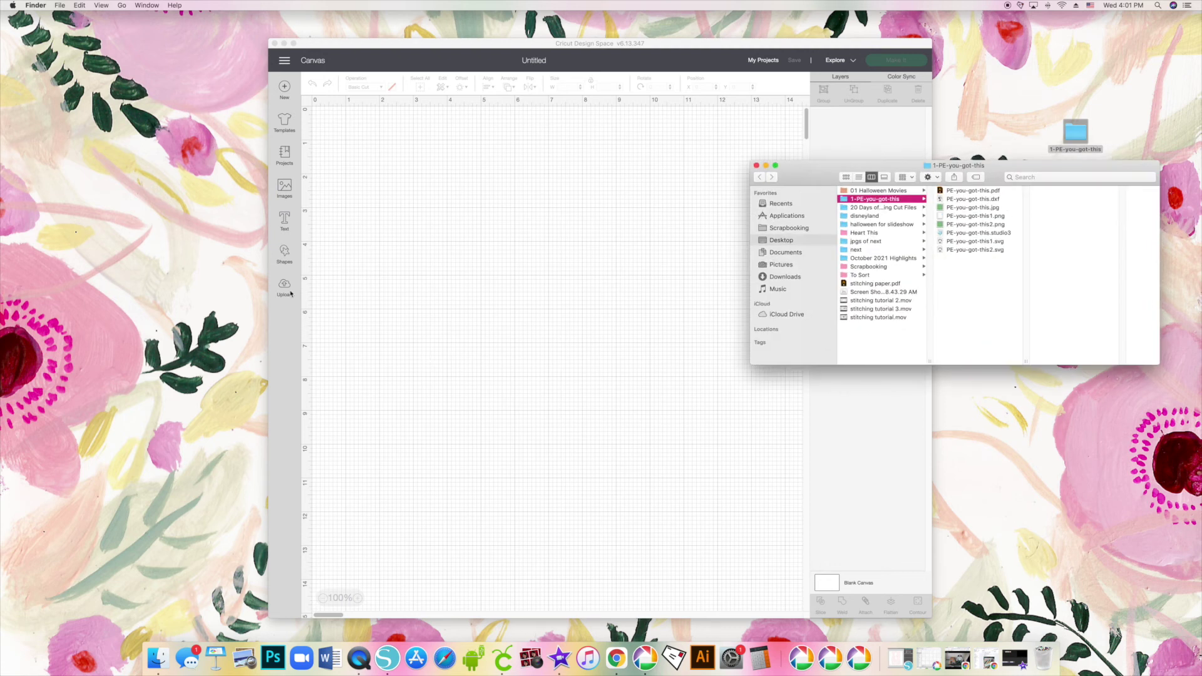
Step: Upload PE-you-got-this2.svg by dragging it from Finder into the image upload area
left_click(287, 289)
left_click(285, 289)
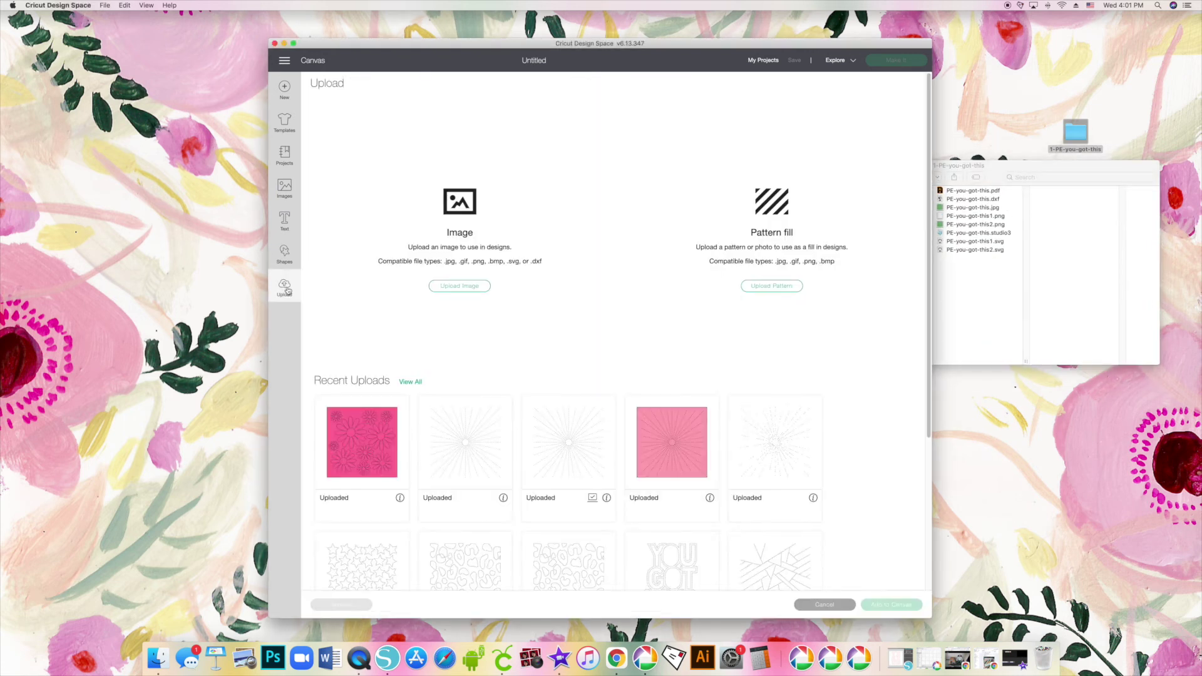
left_click(471, 289)
left_click(988, 253)
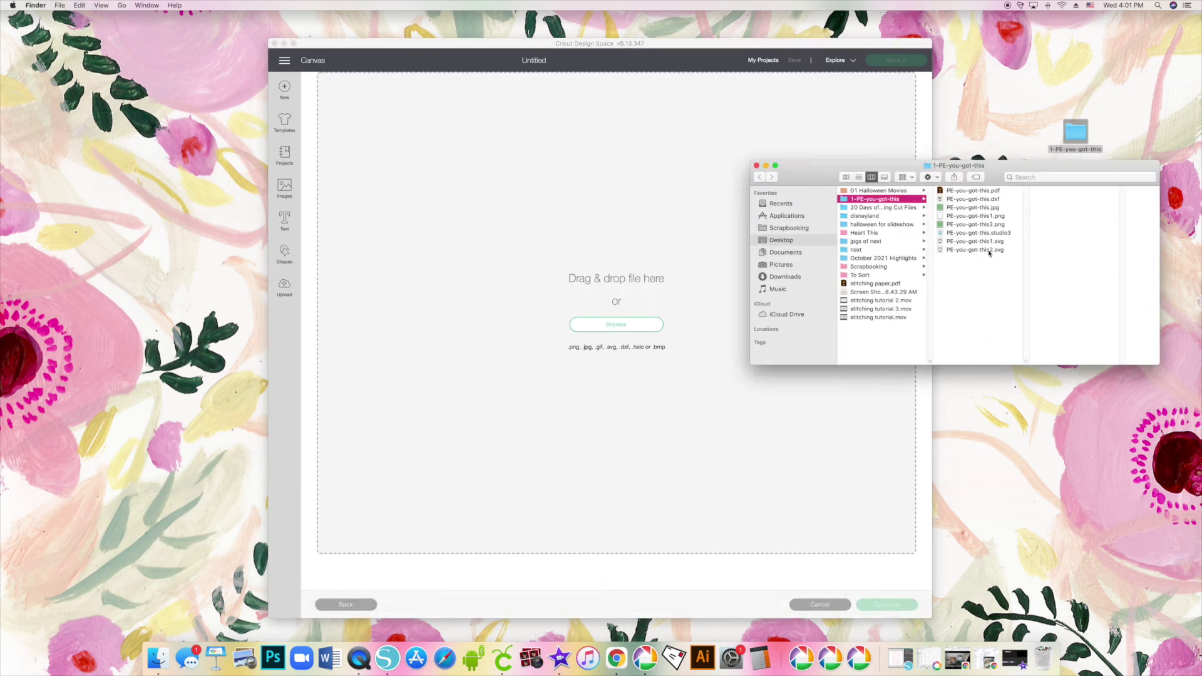
left_click_drag(976, 253, 637, 290)
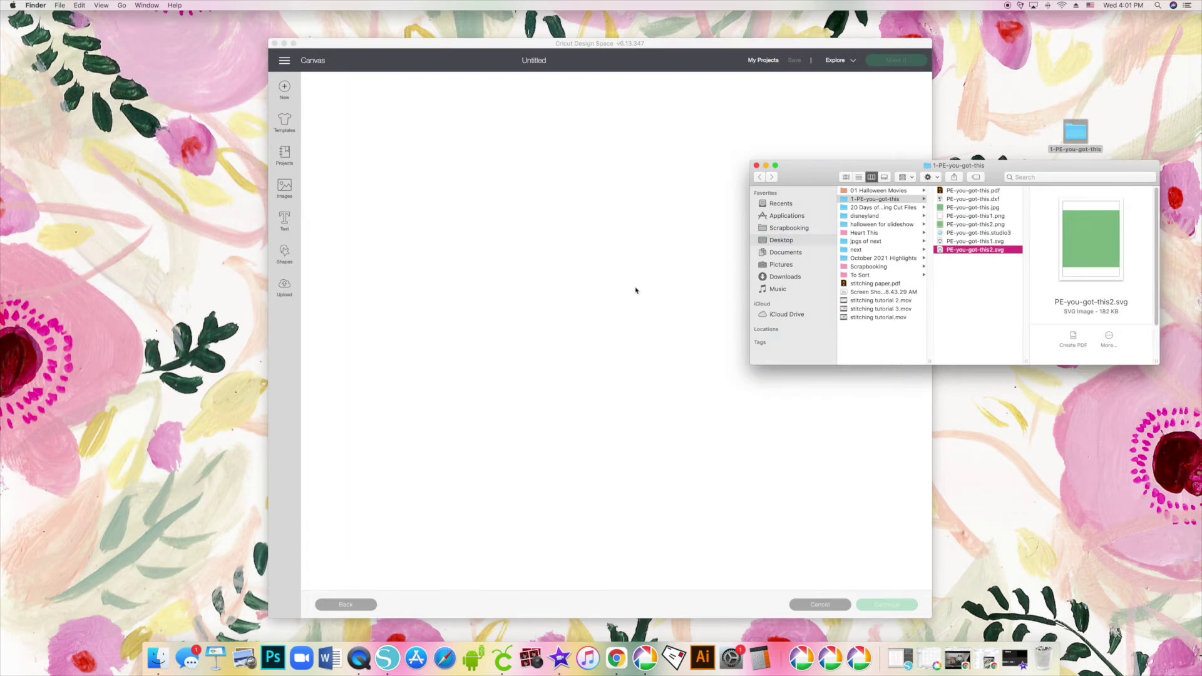
left_click(674, 405)
left_click(874, 605)
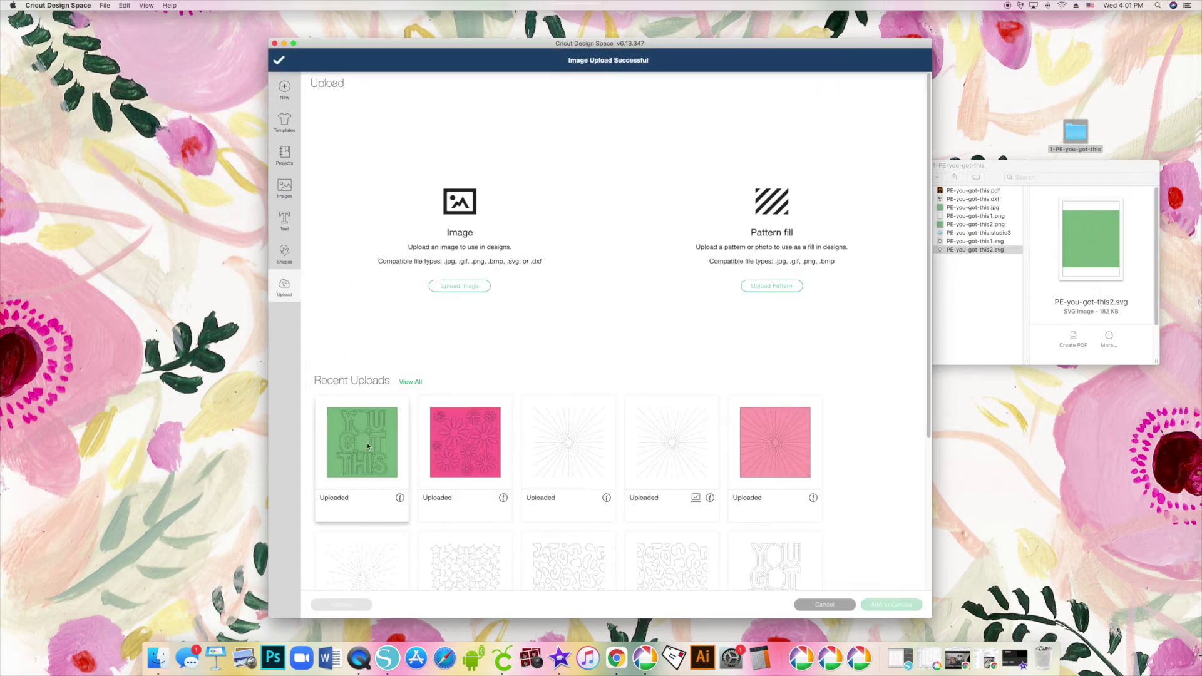
Step: Add PE-you-got-this2 to the canvas, resize it to 11.483" square, and place it on a Basic Cut mat
left_click(892, 604)
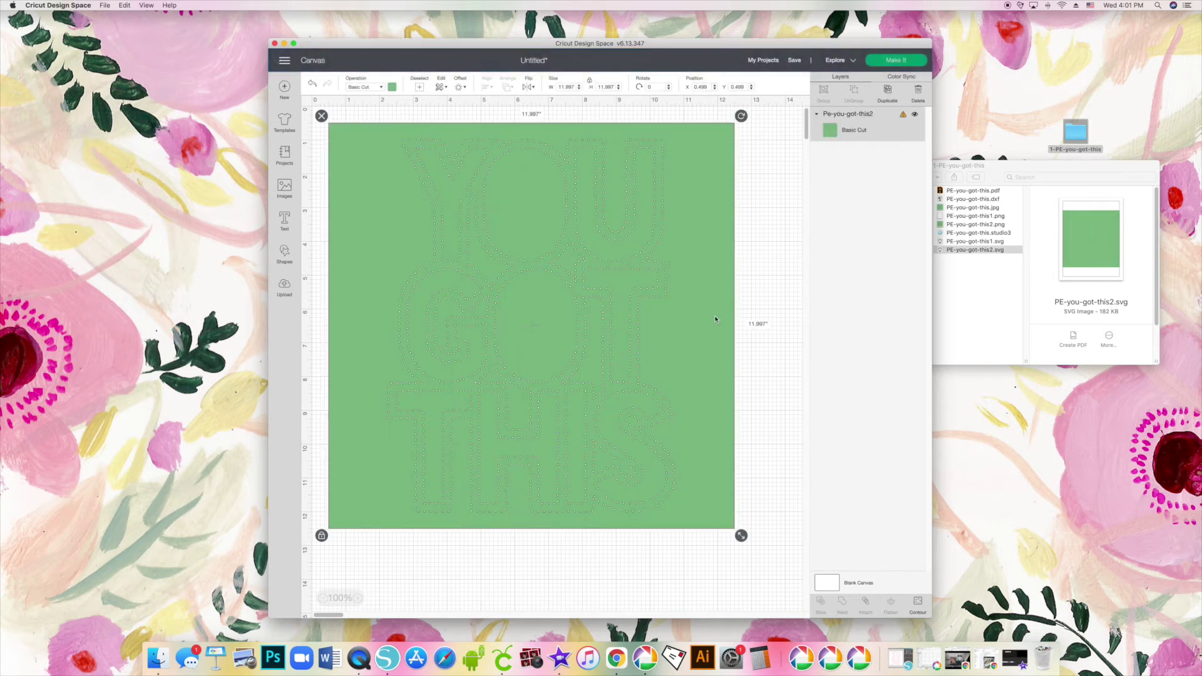
mouse_move(903, 115)
left_click_drag(741, 537, 724, 519)
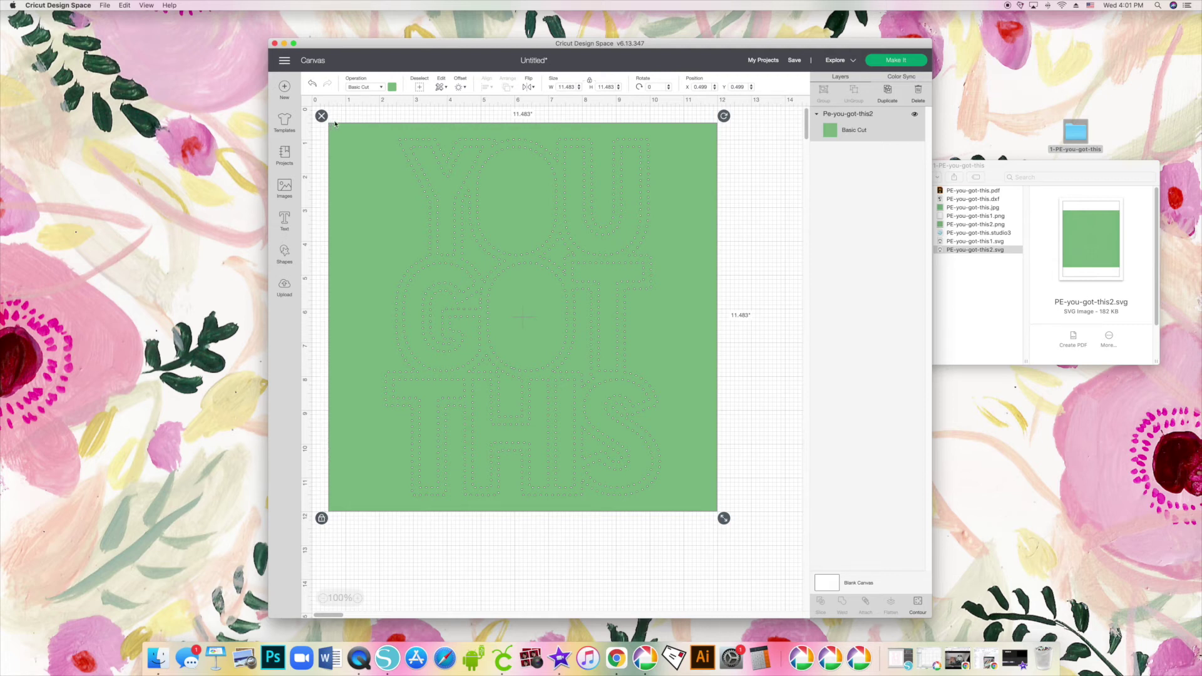
left_click(885, 63)
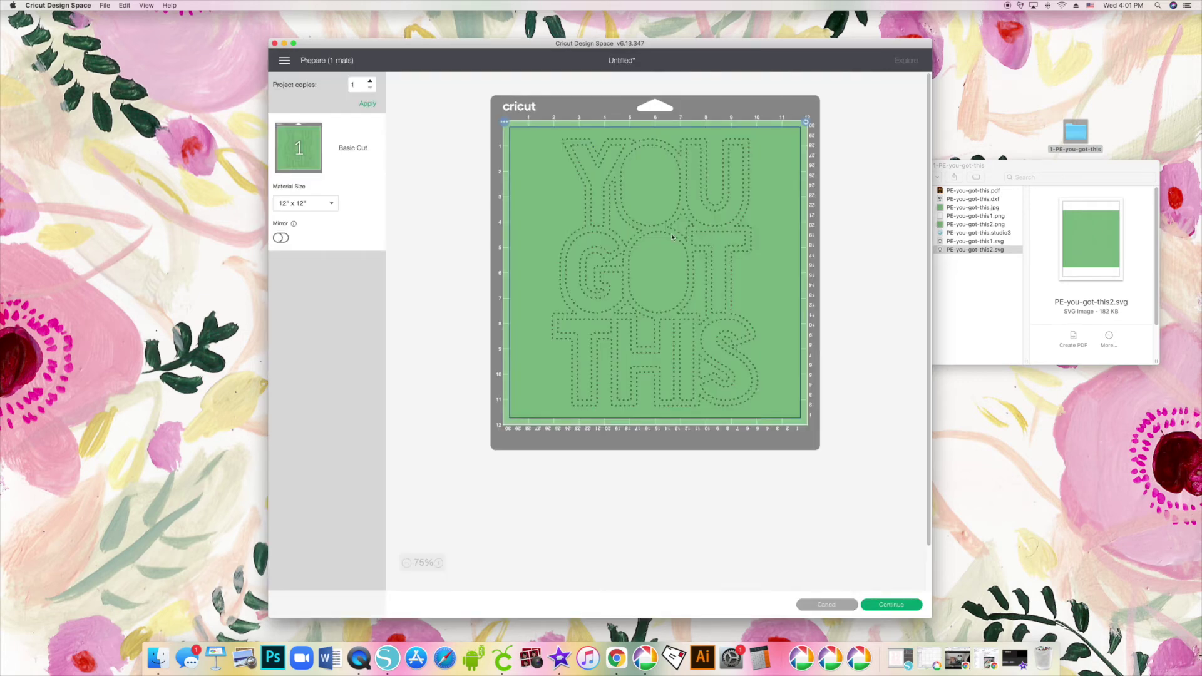
Step: Continue past the mat preview for the green YOU GOT THIS design to the Make screen
left_click(882, 607)
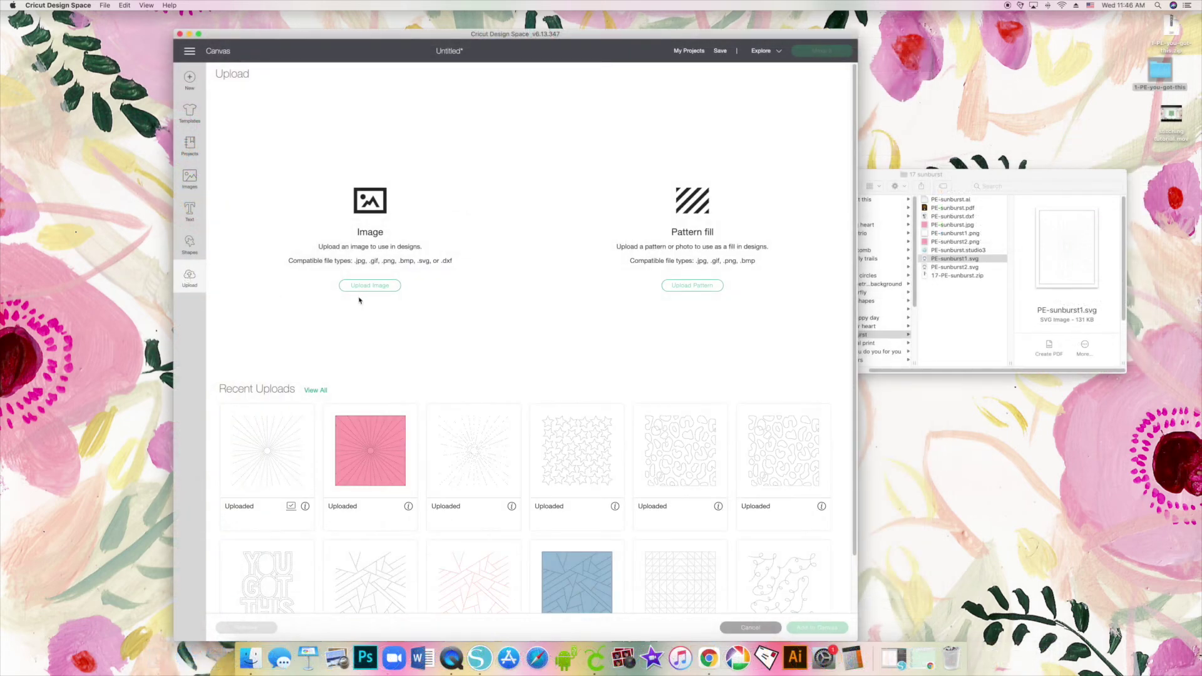
Step: Upload PE-sunburst1.svg and add it to the canvas at about 11.86" square as Basic Cut layers
left_click(368, 285)
left_click(975, 260)
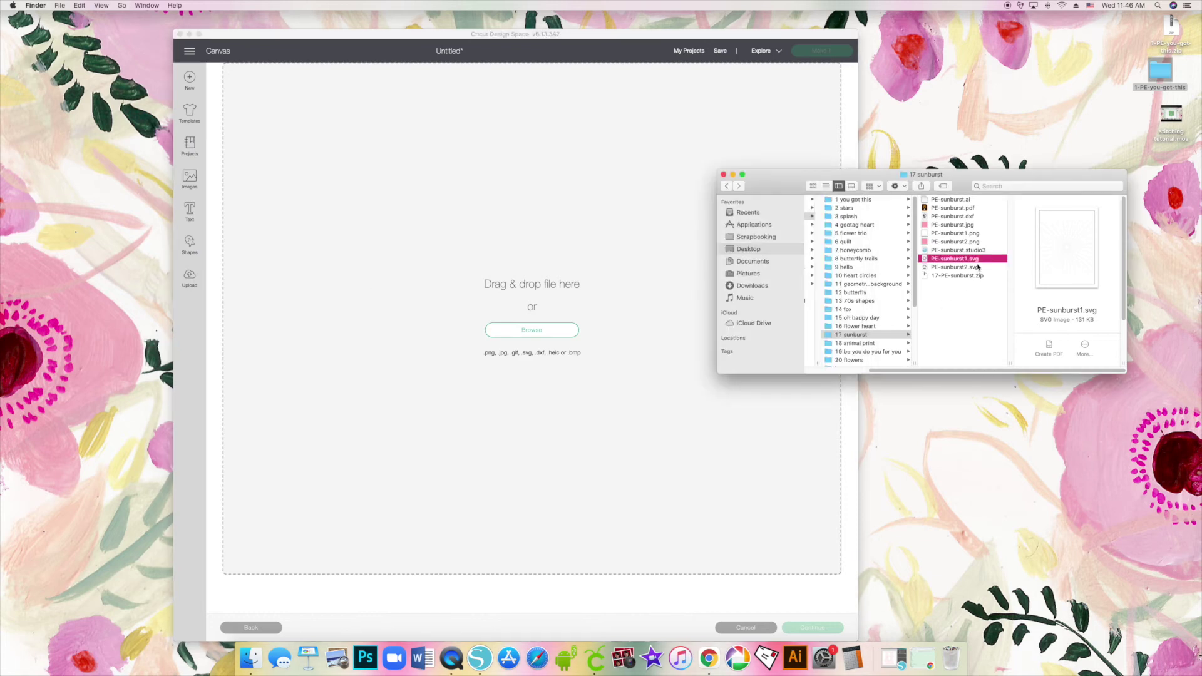
left_click_drag(975, 260, 536, 313)
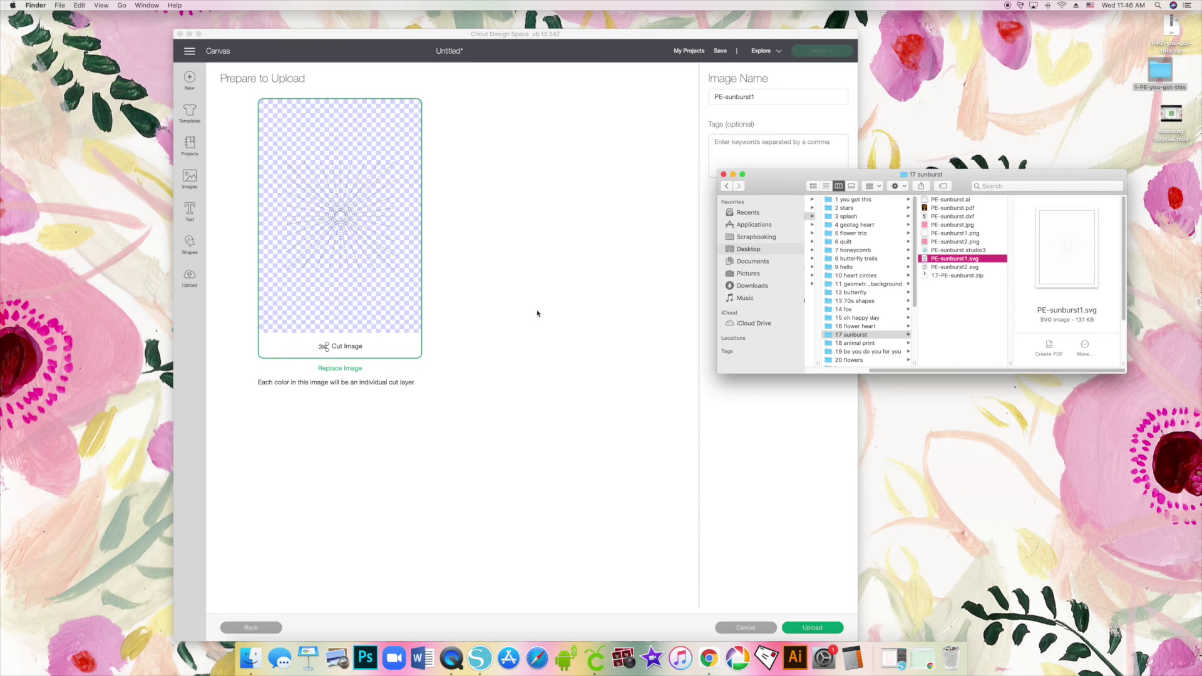
left_click(538, 314)
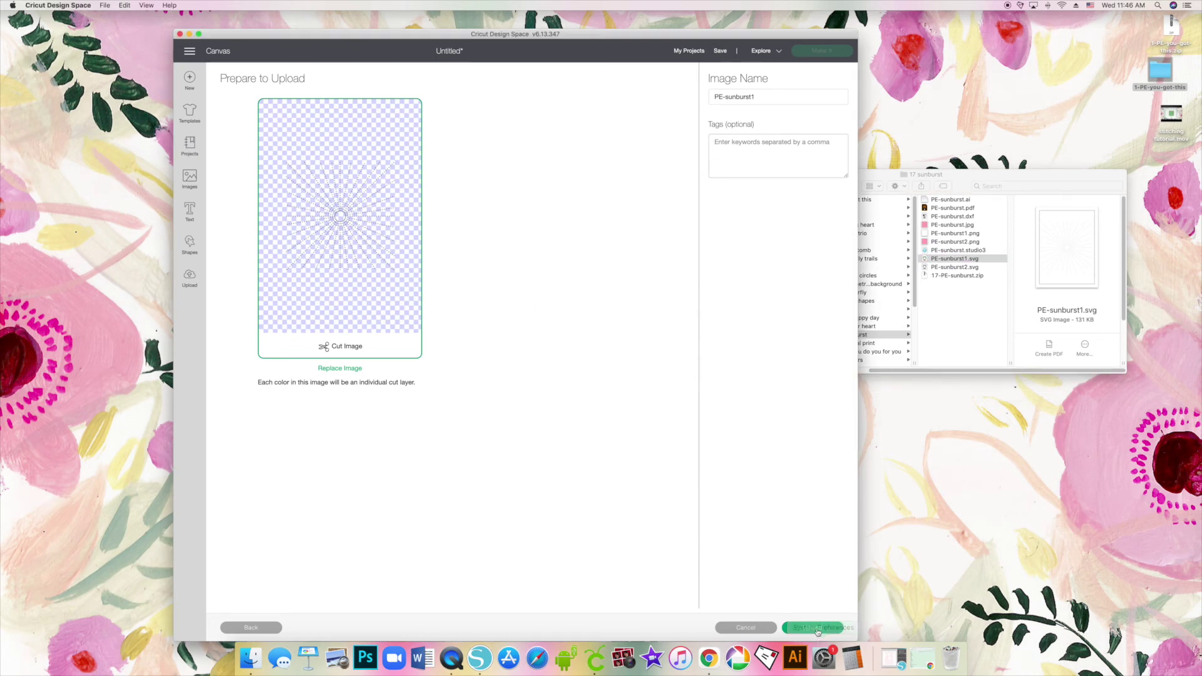
left_click(814, 630)
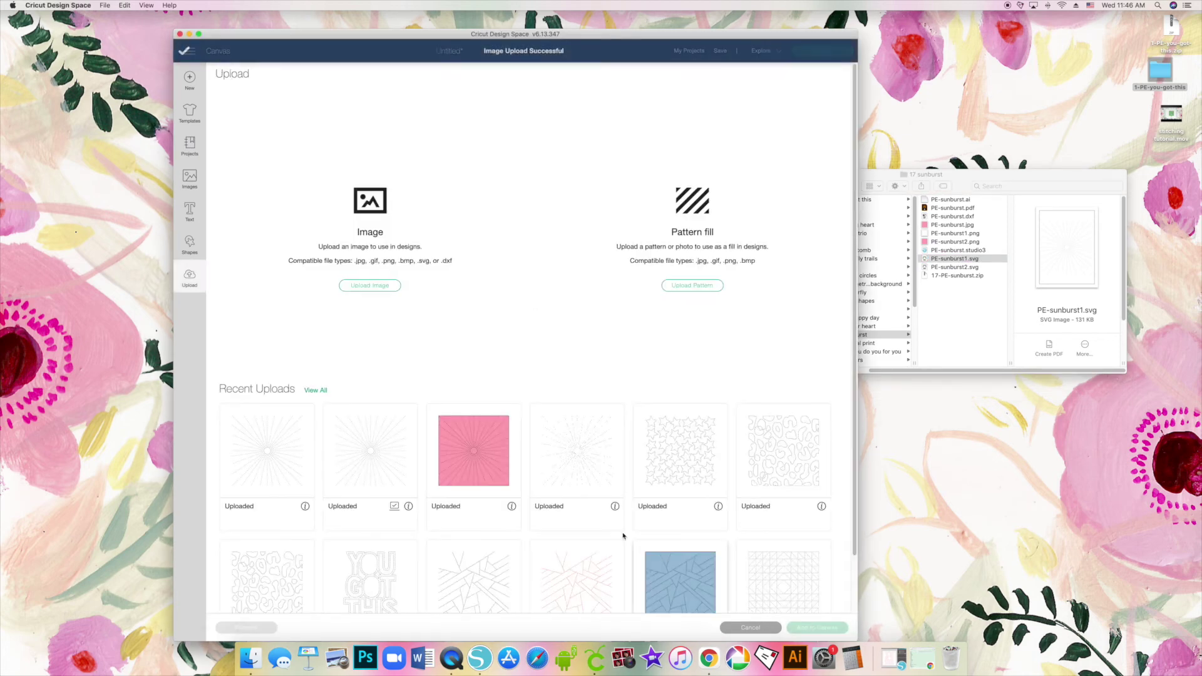
left_click(272, 442)
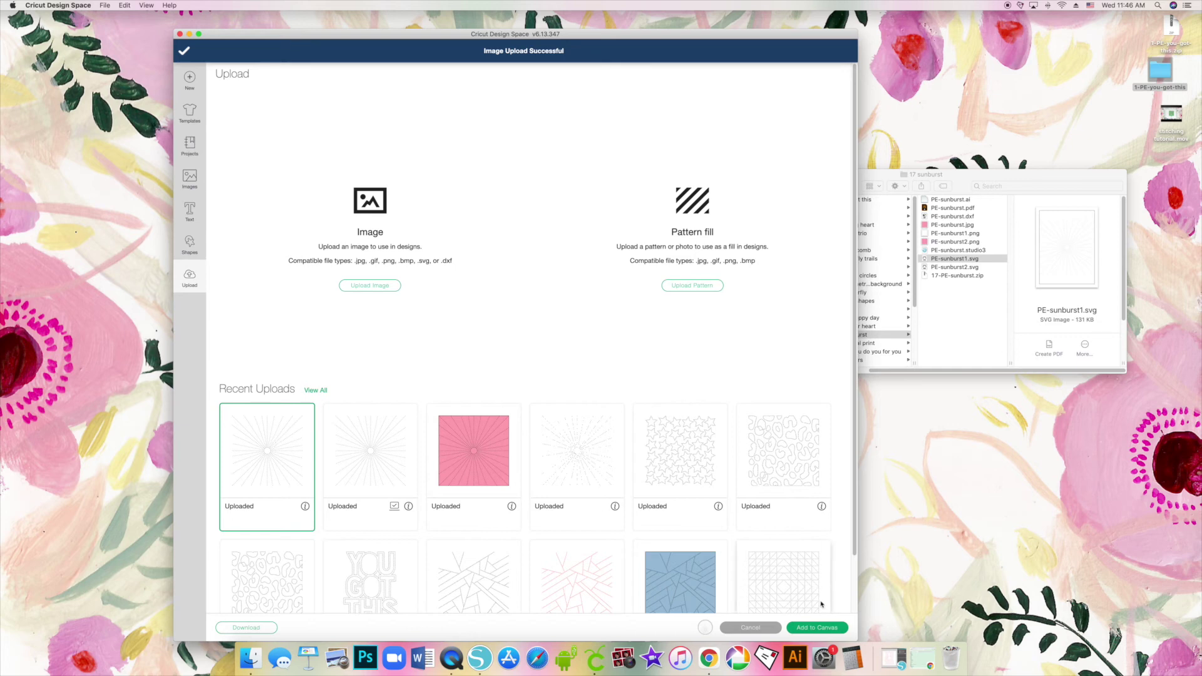
left_click(817, 628)
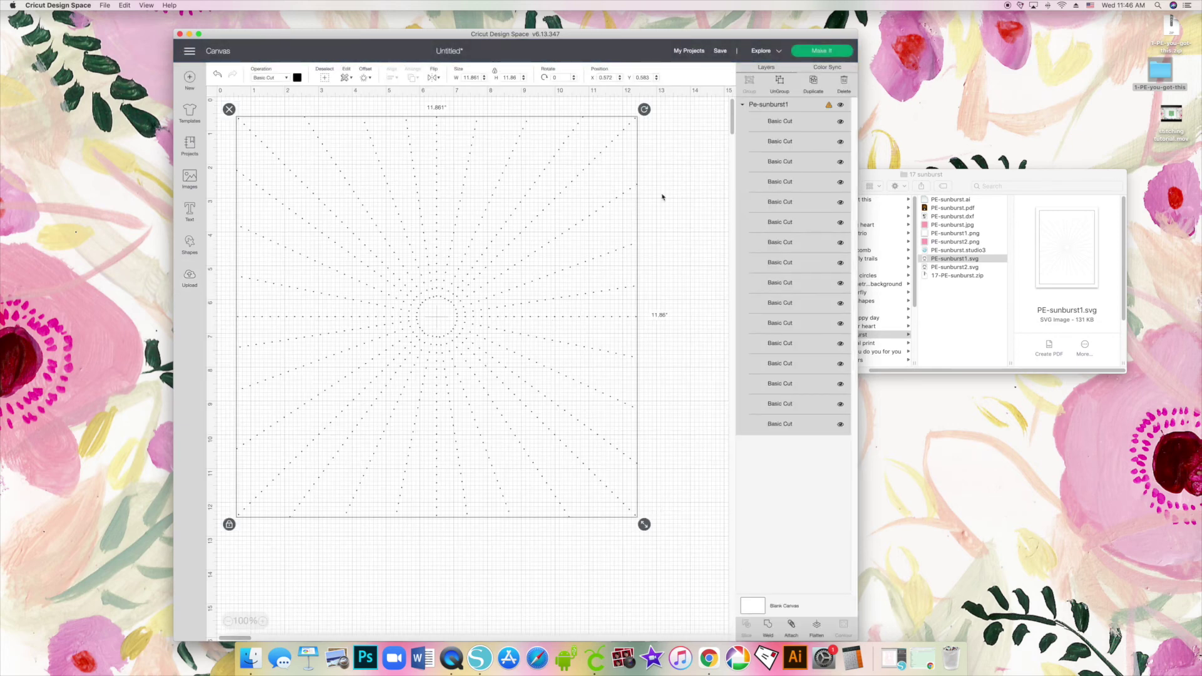
Step: Weld all the sunburst's Basic Cut layers into one Weld Result and resize it to 11.5"
left_click(778, 121)
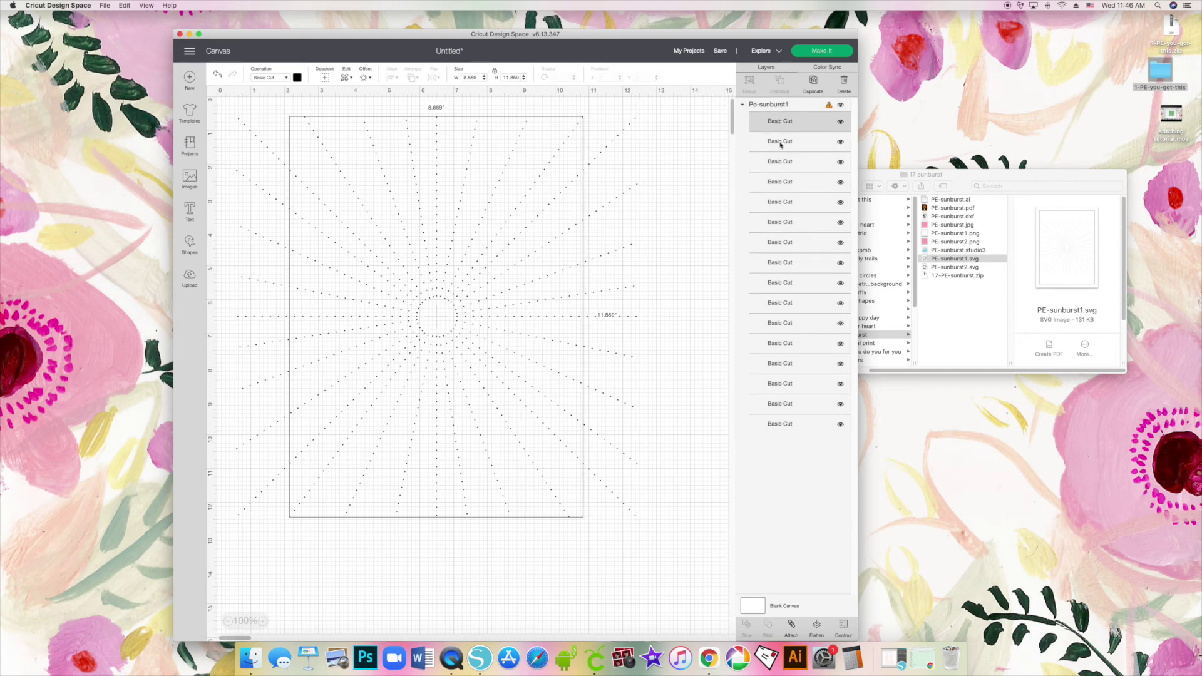
left_click(780, 141, "shift")
left_click(779, 161, "shift")
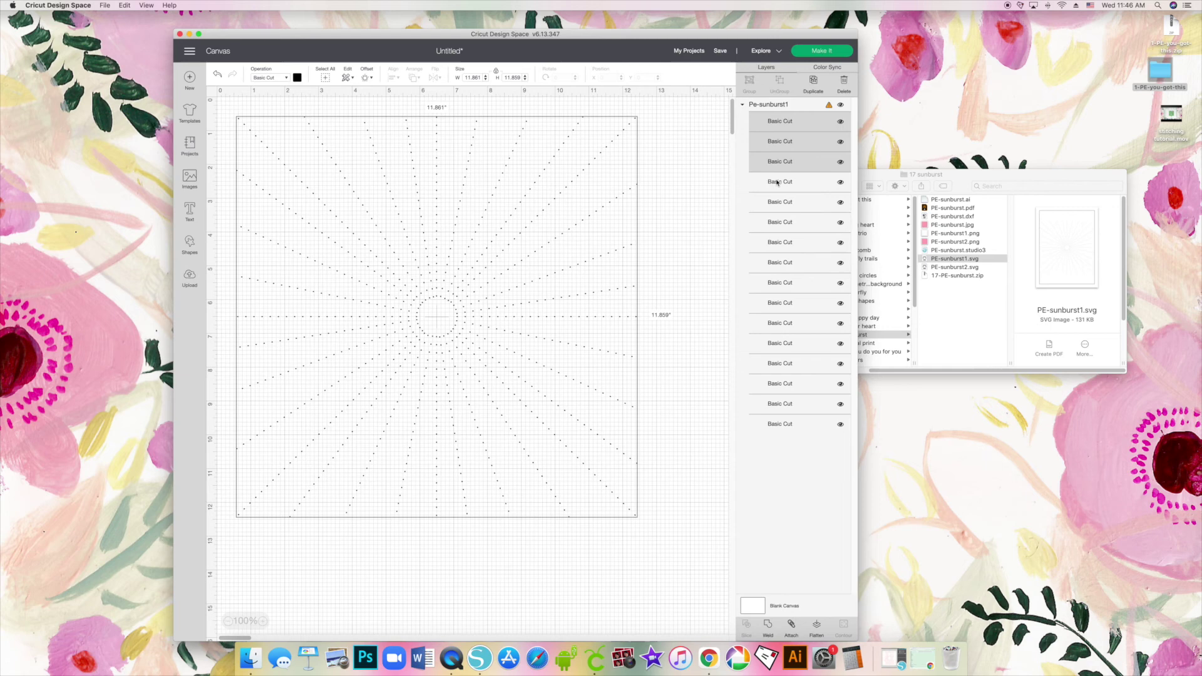
left_click(780, 182, "shift")
left_click(779, 201, "shift")
key("super+a")
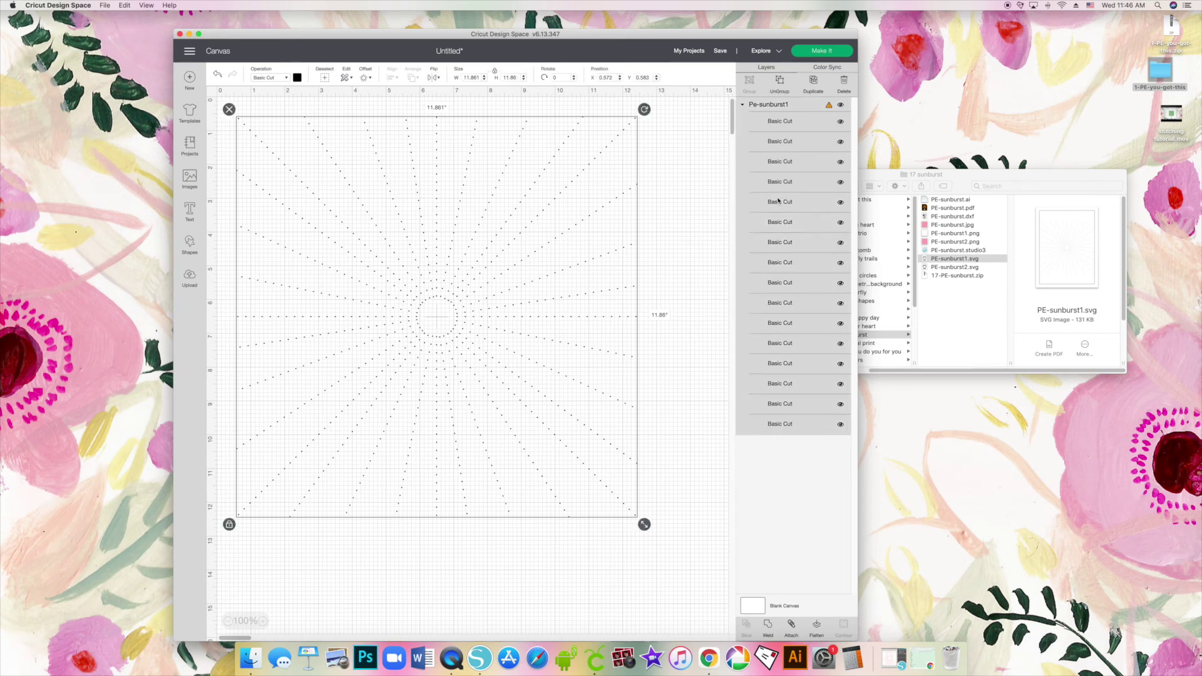
left_click(768, 625)
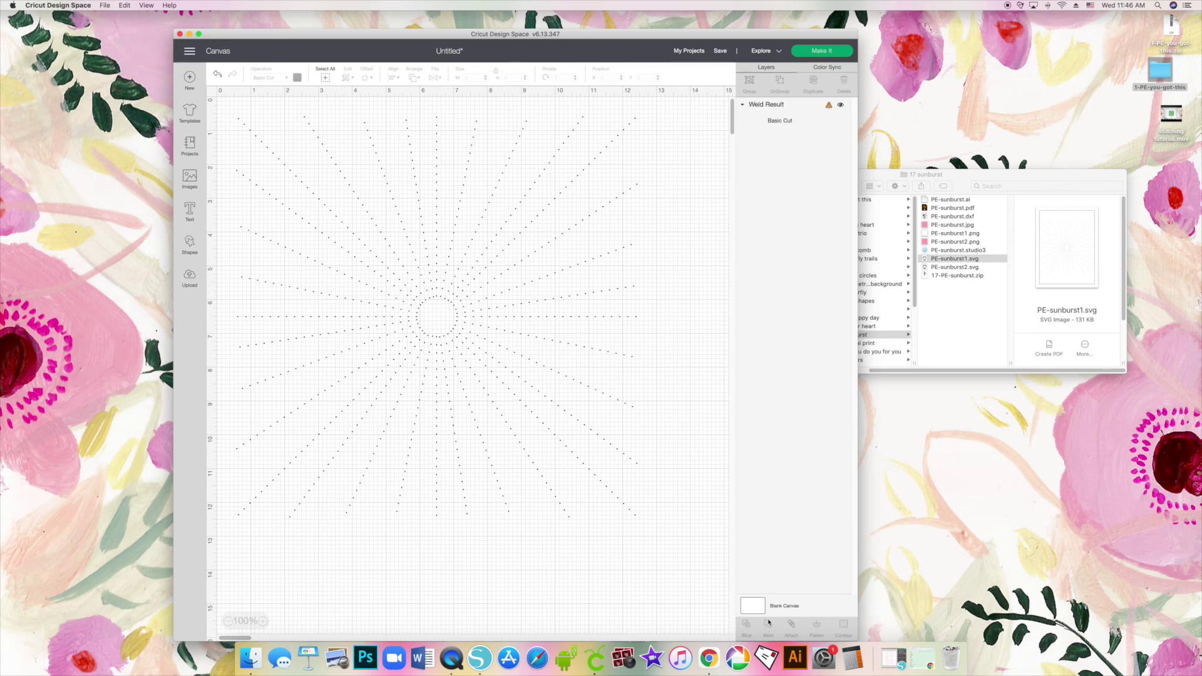
left_click(829, 107)
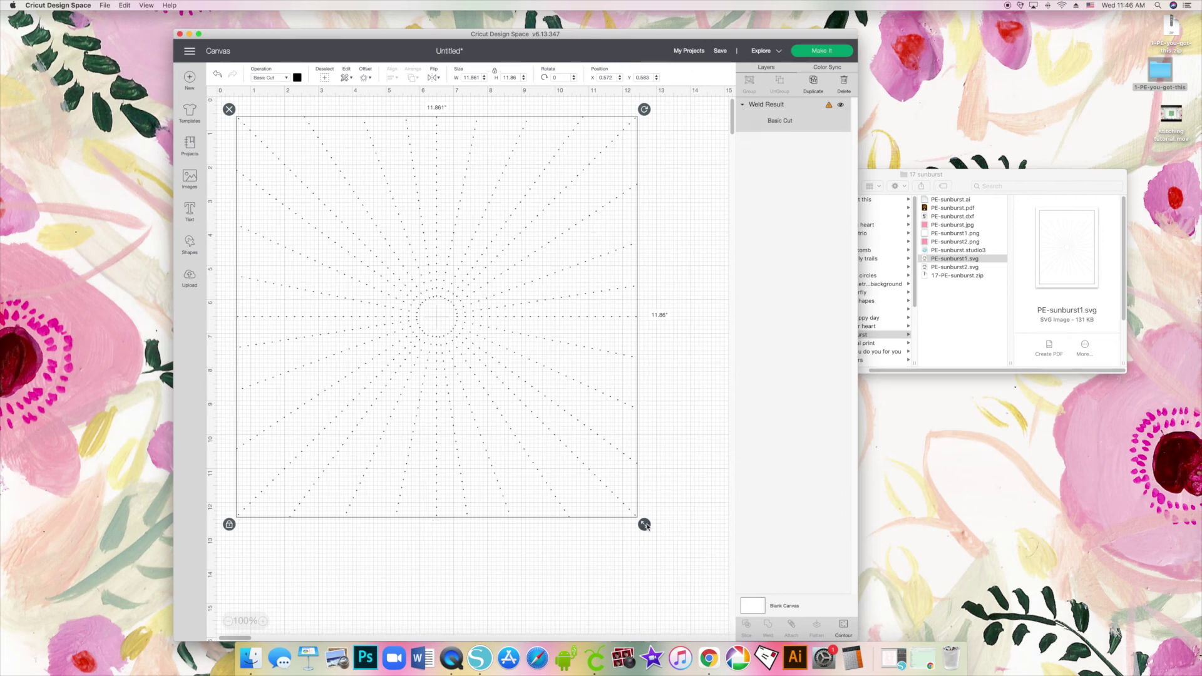
left_click_drag(644, 524, 633, 515)
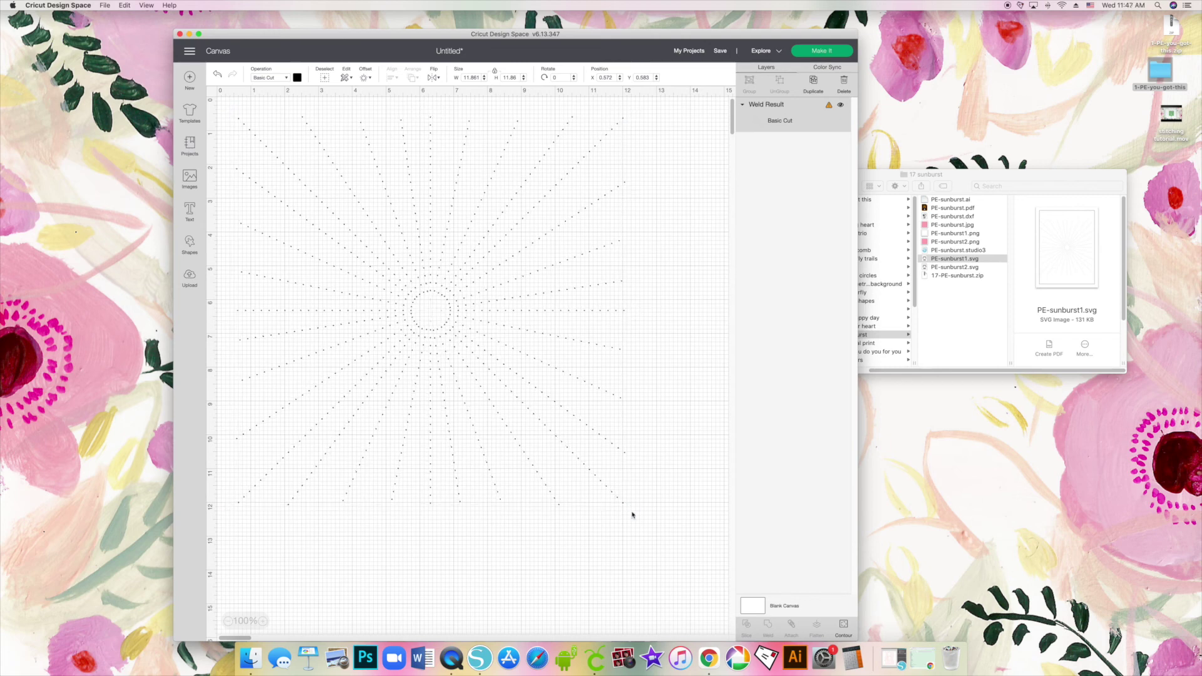
Step: Lay the welded sunburst on a single 12" × 12" mat and continue to the Make step
left_click(833, 54)
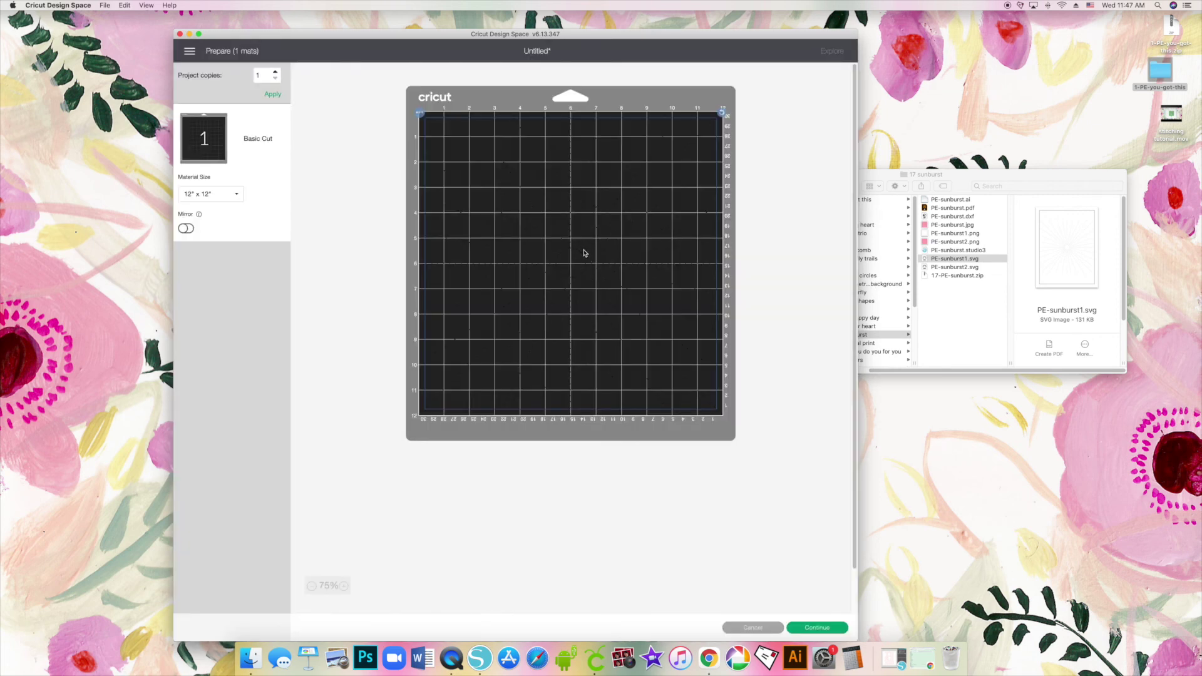
left_click(809, 629)
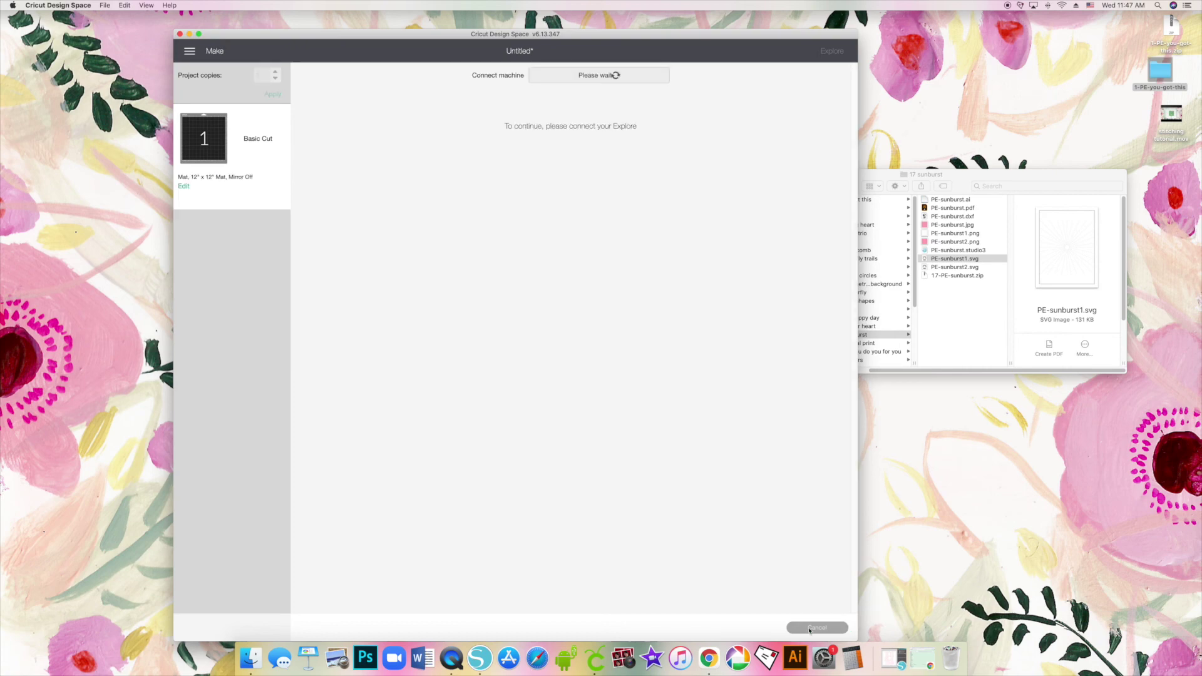